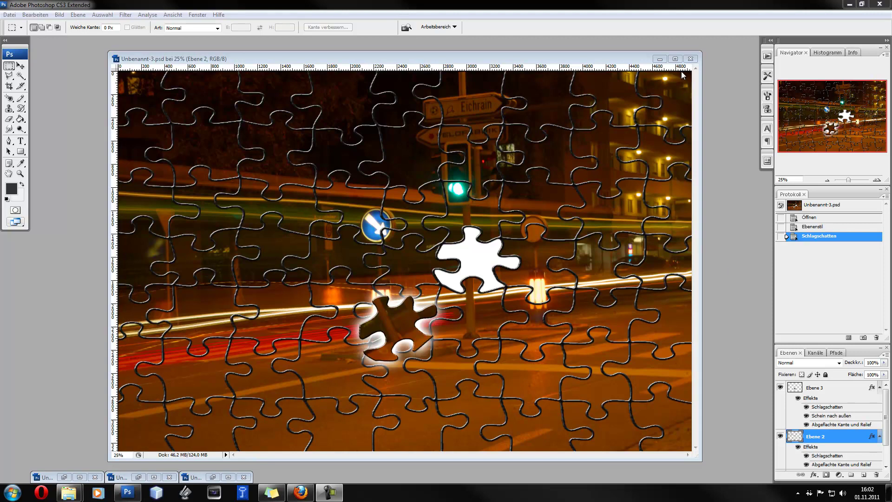
# Minimize the finished puzzle, restore Unbenannt-1, and toggle Ebene 1's visibility off and on.
pyautogui.click(660, 59)
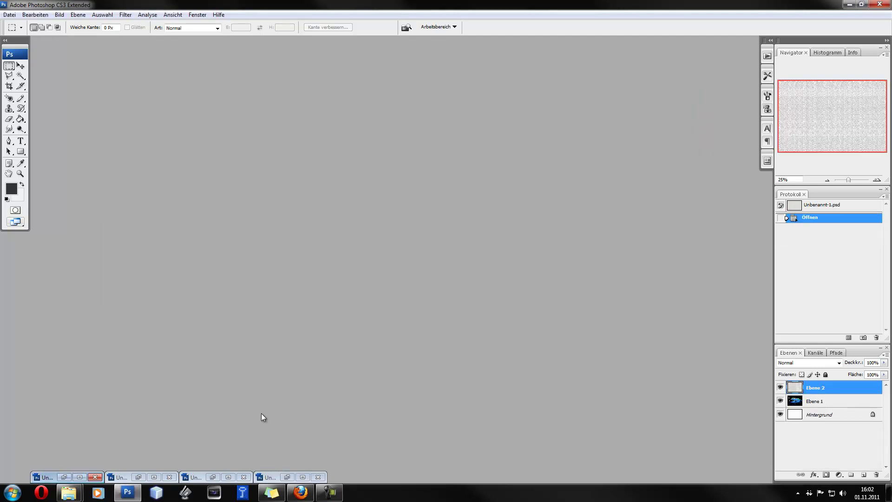
pyautogui.click(212, 477)
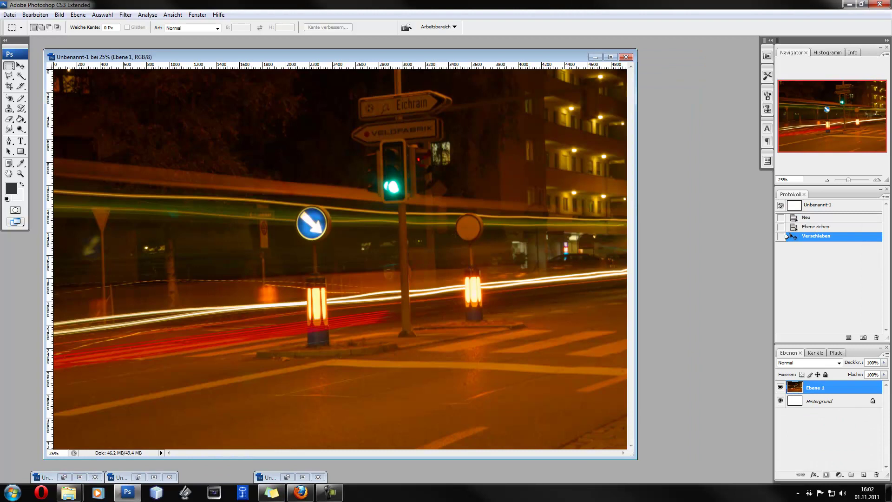
pyautogui.click(780, 387)
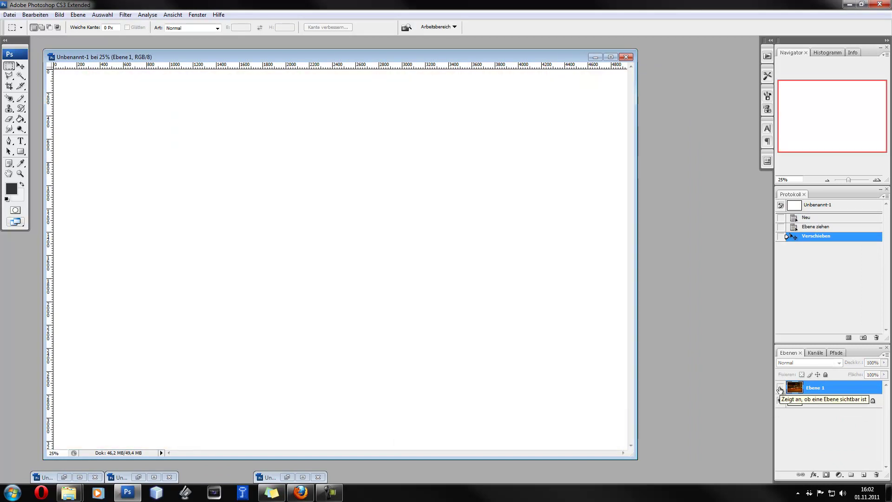
pyautogui.click(779, 388)
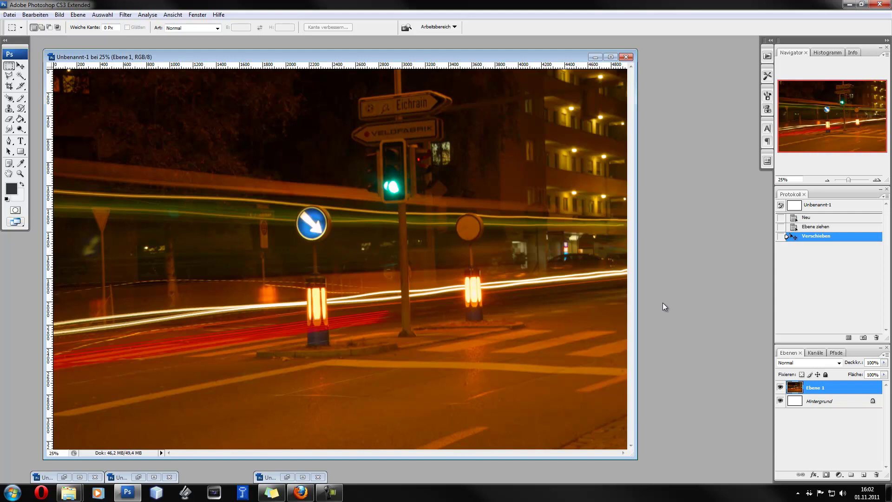
pyautogui.moveTo(232, 57); pyautogui.dragTo(360, 43)
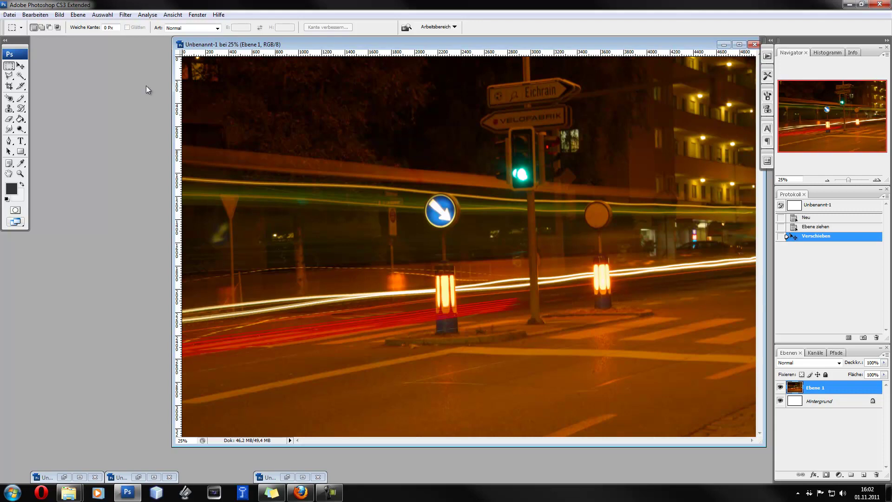
# Start Datei > Öffnen and browse C: into Programme (x86)\Adobe\Adobe Photoshop CS3.
pyautogui.click(9, 15)
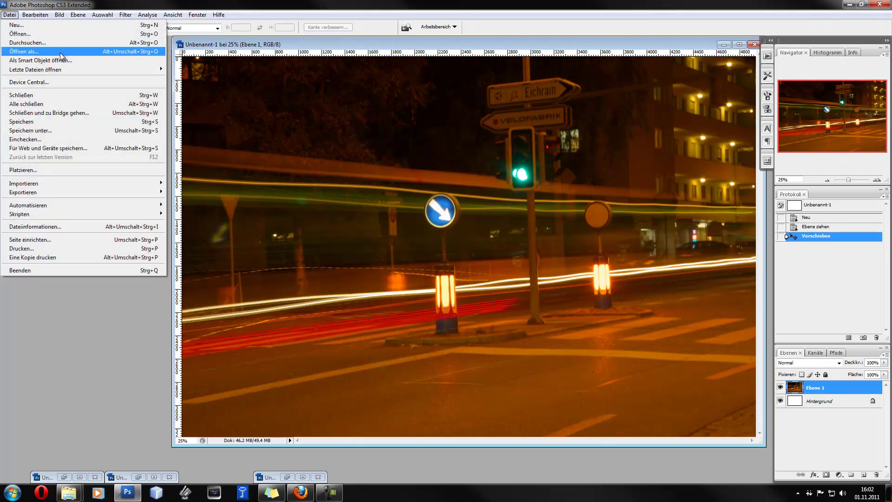
pyautogui.click(55, 35)
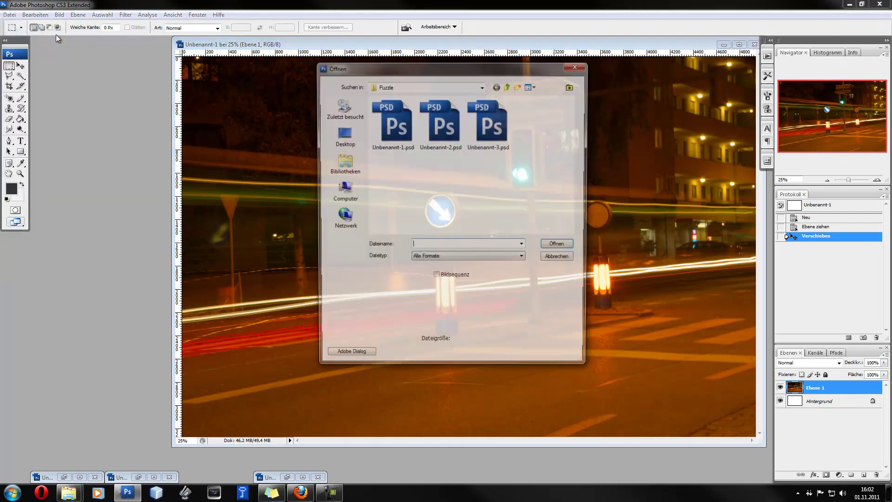
pyautogui.click(483, 86)
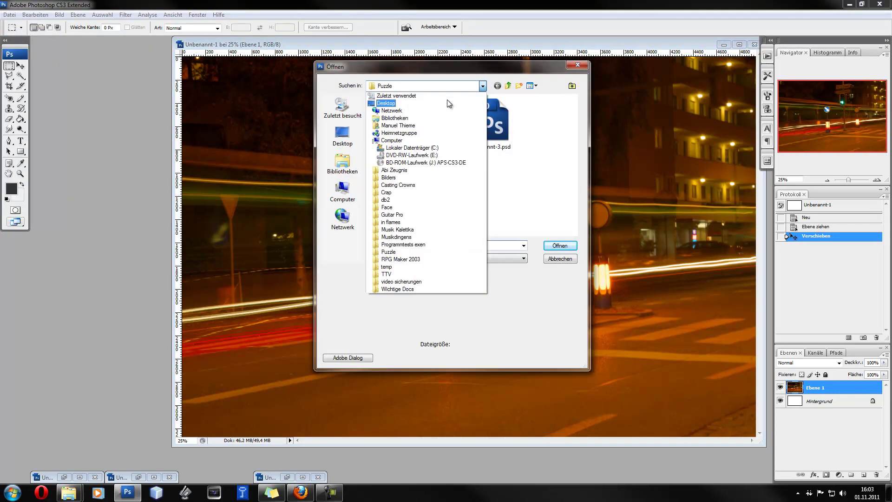
pyautogui.click(409, 148)
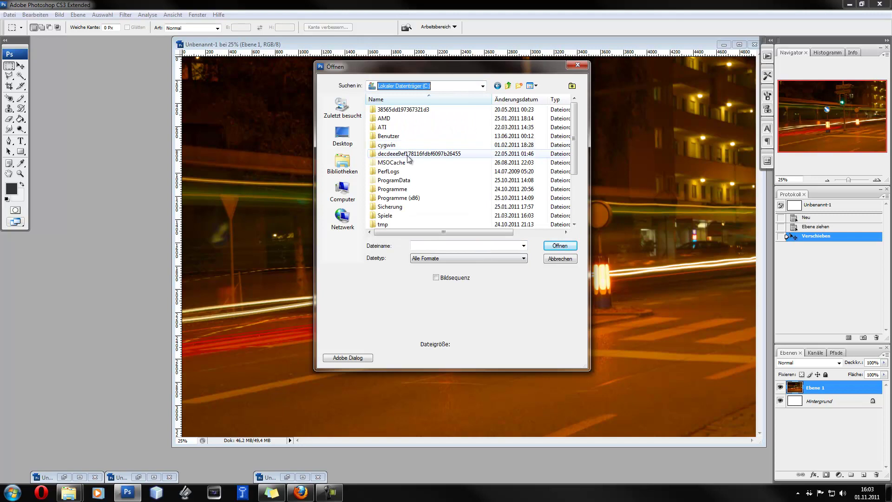
pyautogui.doubleClick(412, 197)
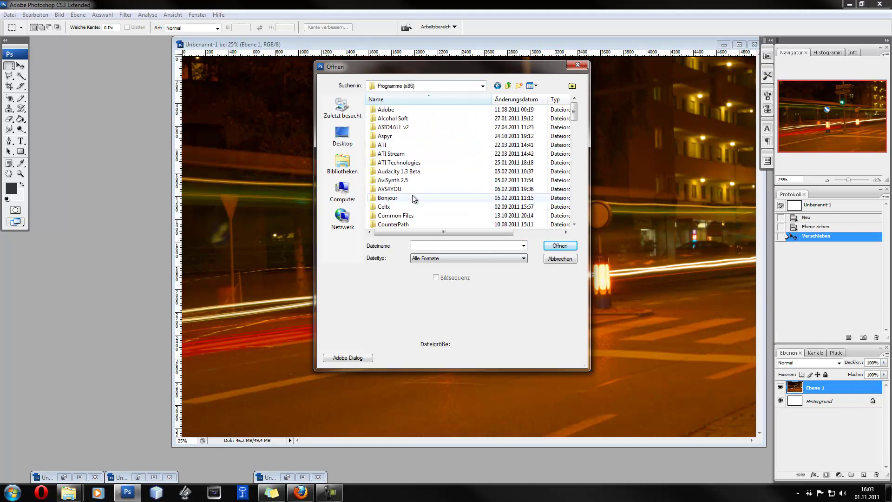
pyautogui.doubleClick(387, 110)
pyautogui.doubleClick(407, 137)
# Go into Vorgaben\Strukturen and open Puzzle.psd.
pyautogui.scroll(-3, 420, 224)
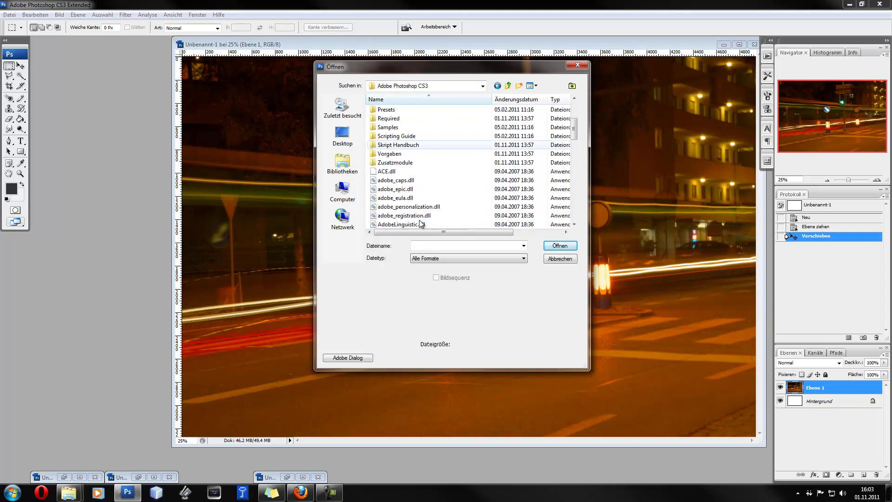
pyautogui.doubleClick(409, 154)
pyautogui.scroll(-4, 411, 169)
pyautogui.doubleClick(389, 172)
pyautogui.scroll(-5, 536, 149)
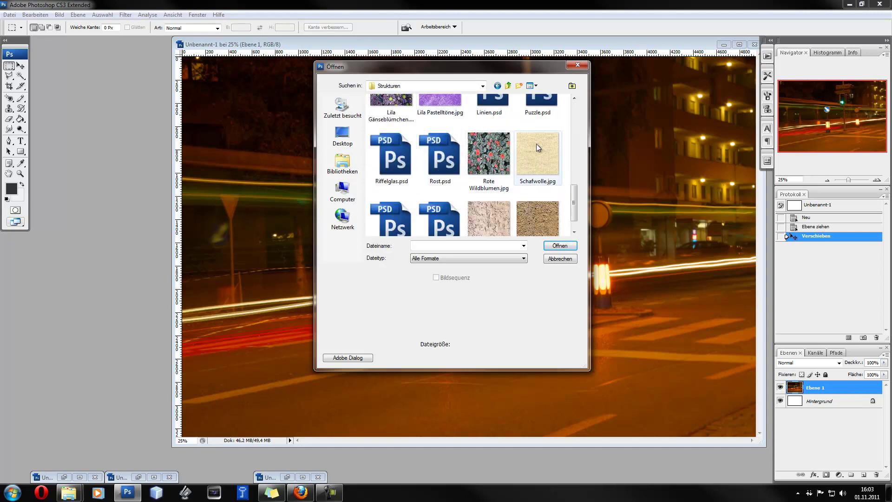
pyautogui.click(533, 112)
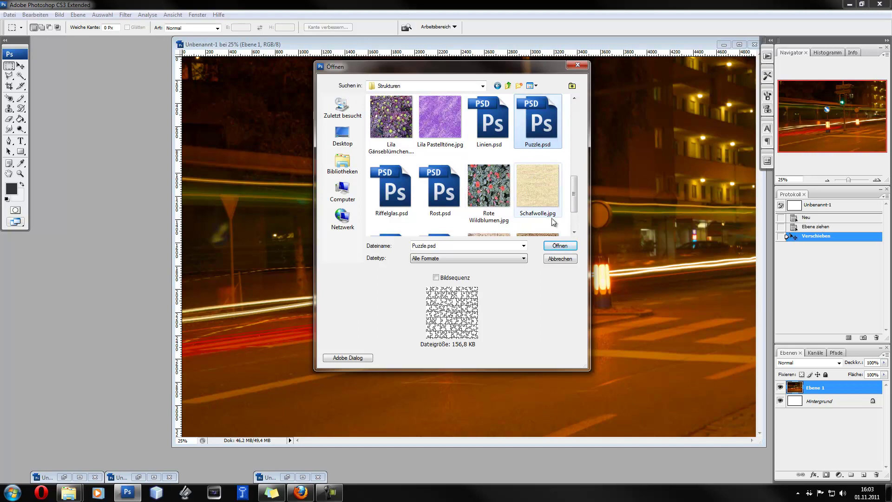
pyautogui.click(566, 247)
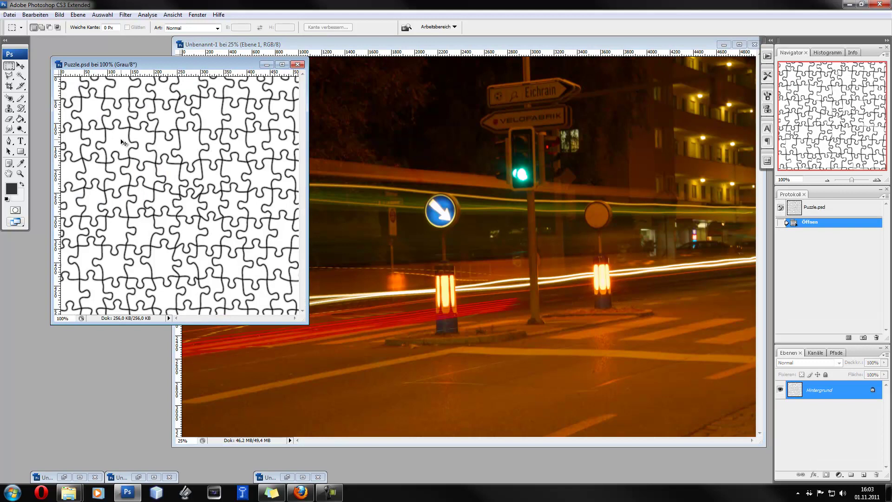
# Copy the Puzzle.psd pattern into Unbenannt-1 as a layer, close Puzzle.psd, and centre the tile.
pyautogui.moveTo(123, 142); pyautogui.dragTo(437, 222)
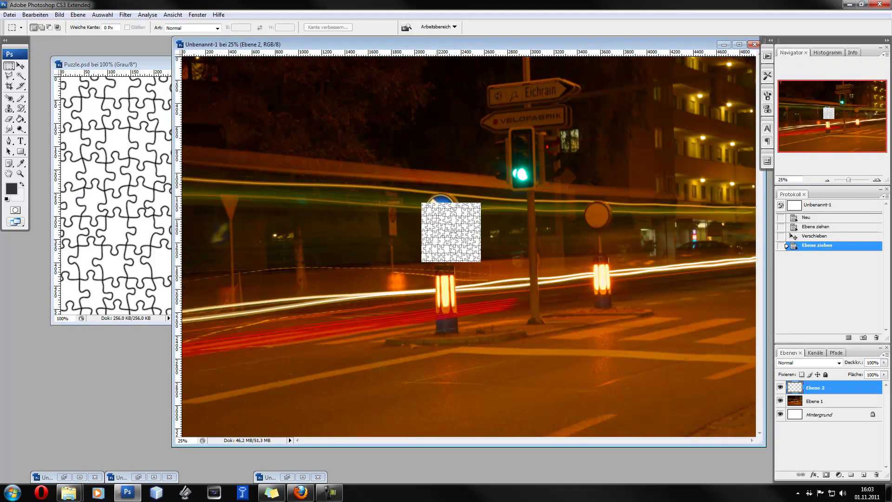
pyautogui.click(142, 65)
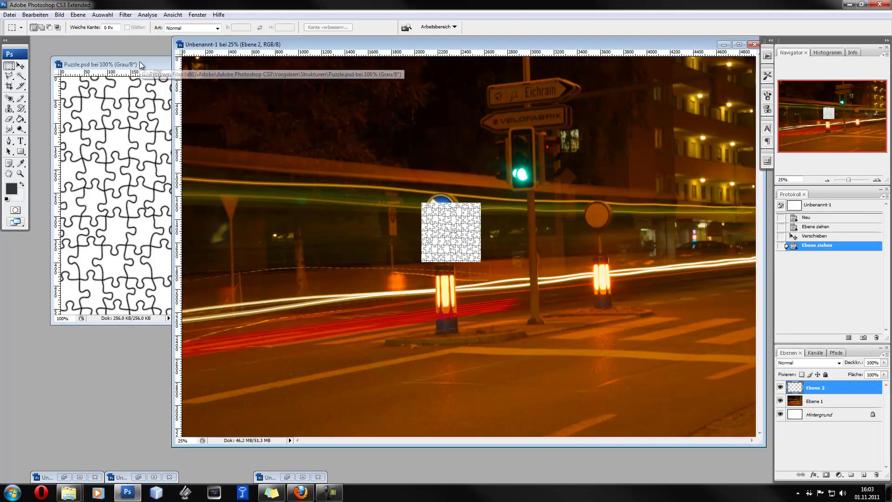
pyautogui.moveTo(171, 72); pyautogui.dragTo(306, 72)
pyautogui.click(298, 65)
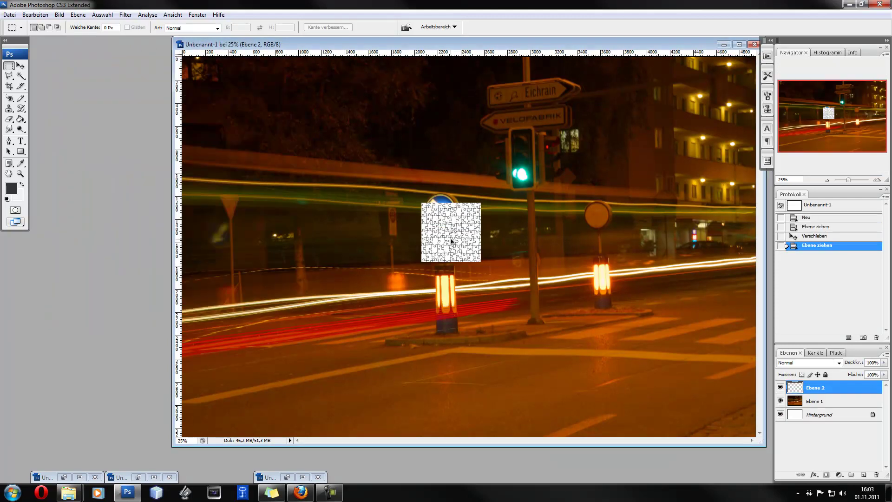
pyautogui.moveTo(450, 239); pyautogui.dragTo(239, 117)
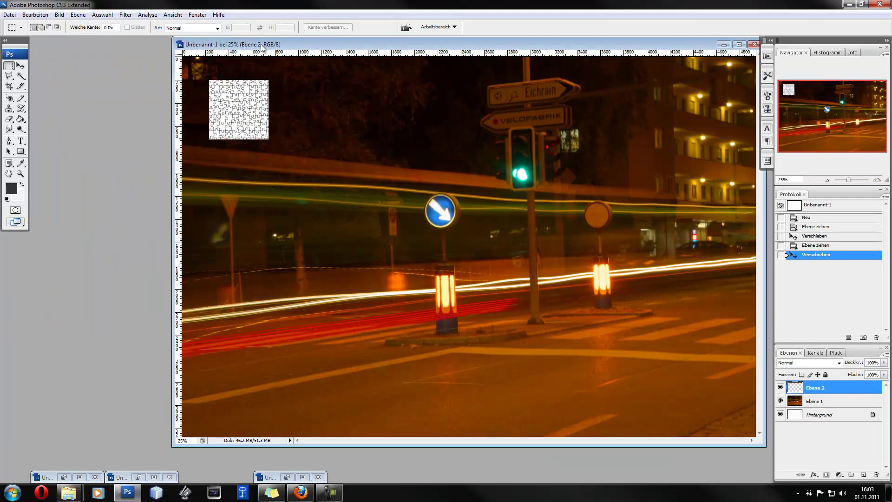
pyautogui.moveTo(261, 44); pyautogui.dragTo(202, 51)
pyautogui.moveTo(188, 120); pyautogui.dragTo(413, 214)
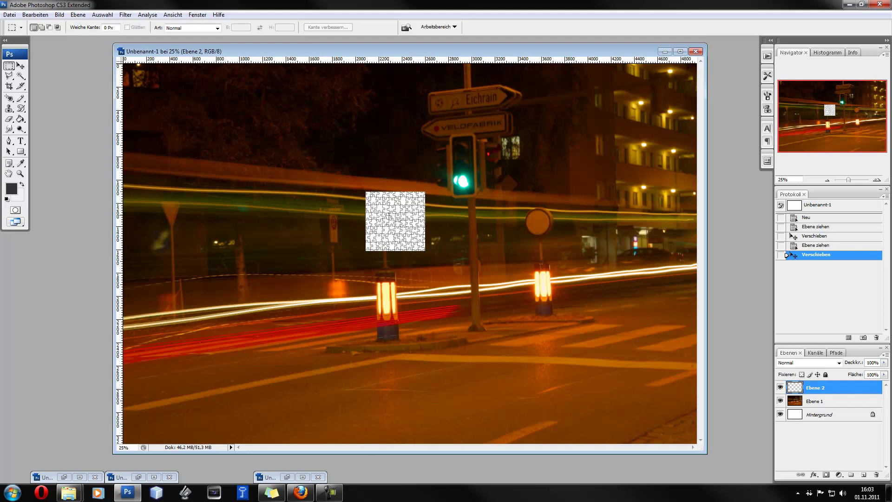
# Try scaling the puzzle layer with Free Transform, then cancel back to the small square.
pyautogui.rightClick(388, 215)
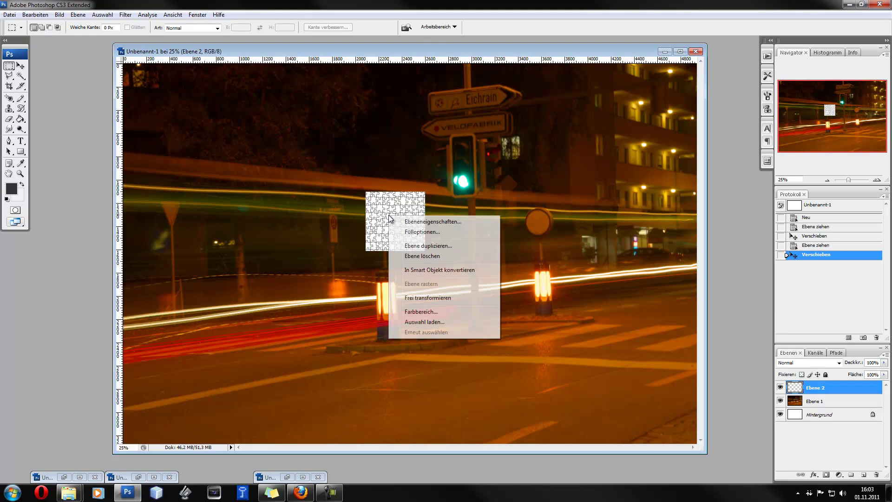
pyautogui.click(453, 297)
pyautogui.moveTo(377, 206); pyautogui.dragTo(134, 78)
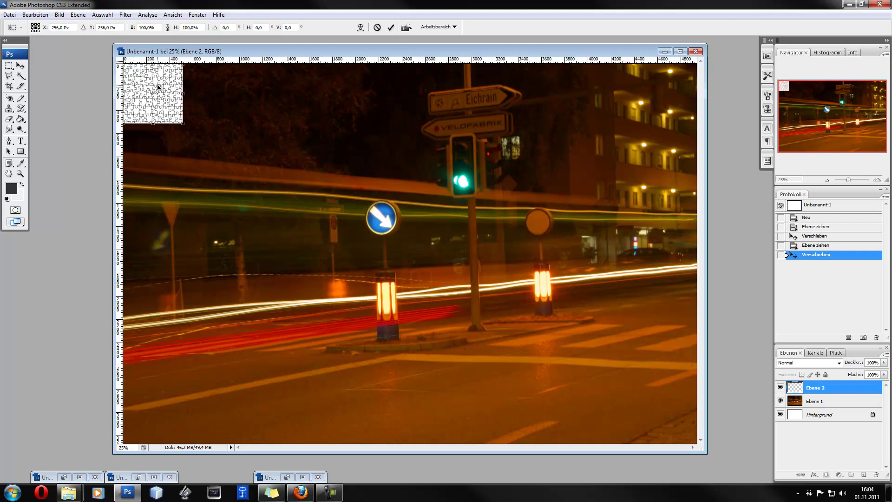
pyautogui.moveTo(183, 123)
pyautogui.mouseDown()
pyautogui.moveTo(532, 391)
pyautogui.moveTo(663, 392)
pyautogui.moveTo(659, 425)
pyautogui.moveTo(691, 445)
pyautogui.mouseUp()
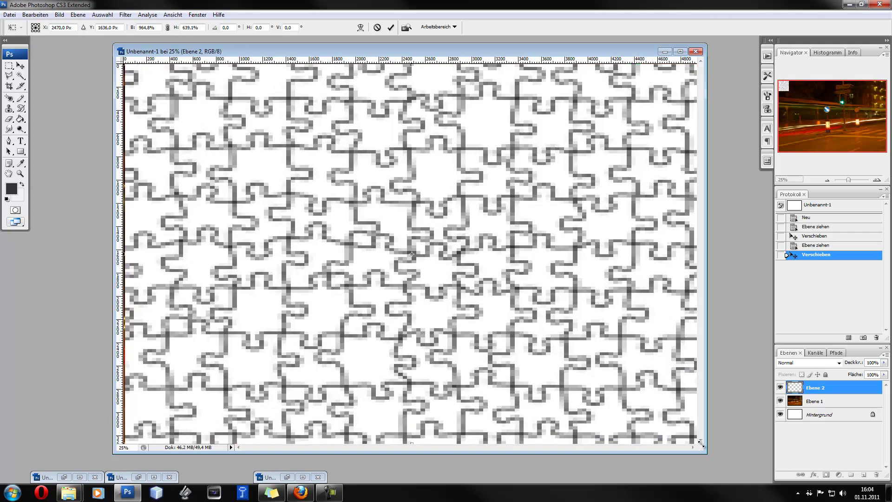
pyautogui.moveTo(691, 445); pyautogui.dragTo(699, 449)
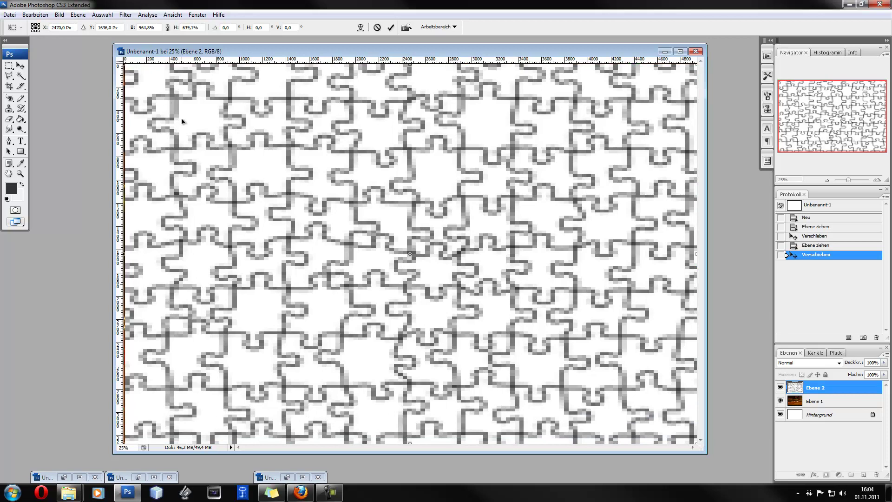
pyautogui.press('Escape')
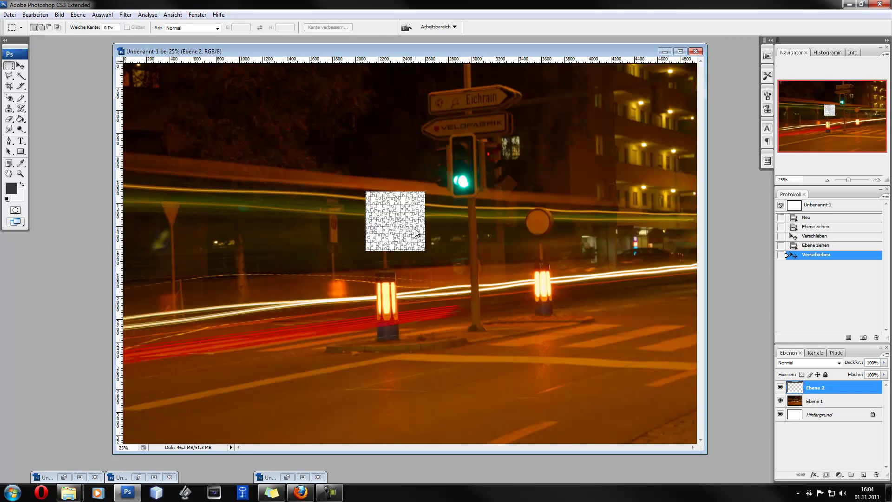
# Free Transform the puzzle layer again to cover the whole canvas and commit.
pyautogui.rightClick(416, 233)
pyautogui.click(465, 313)
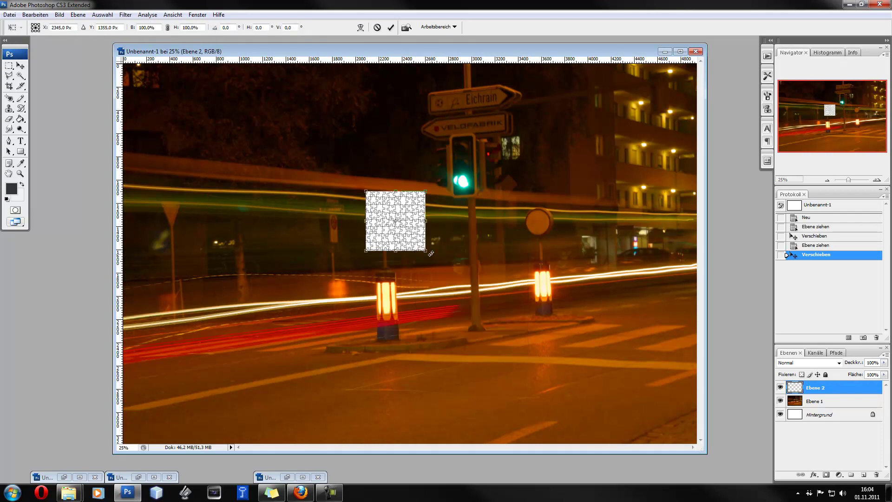
pyautogui.moveTo(431, 253)
pyautogui.mouseDown()
pyautogui.moveTo(564, 361)
pyautogui.moveTo(472, 251)
pyautogui.moveTo(678, 425)
pyautogui.moveTo(743, 497)
pyautogui.mouseUp()
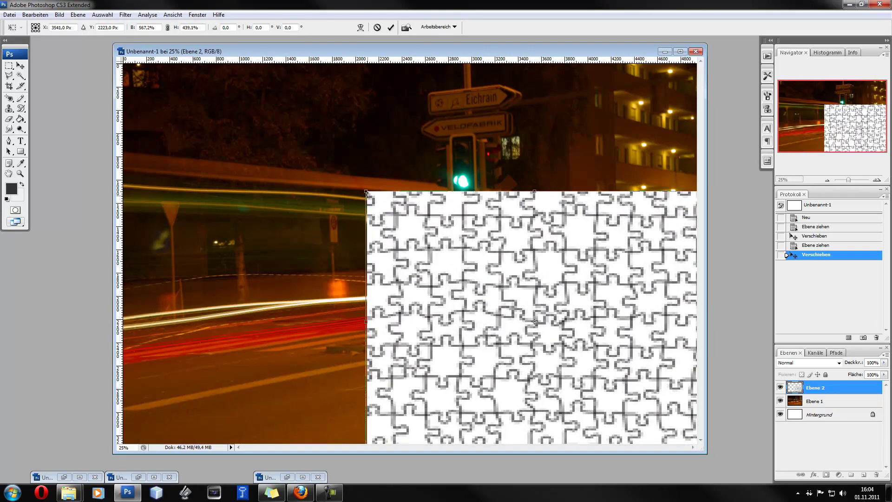
pyautogui.moveTo(367, 193); pyautogui.dragTo(116, 62)
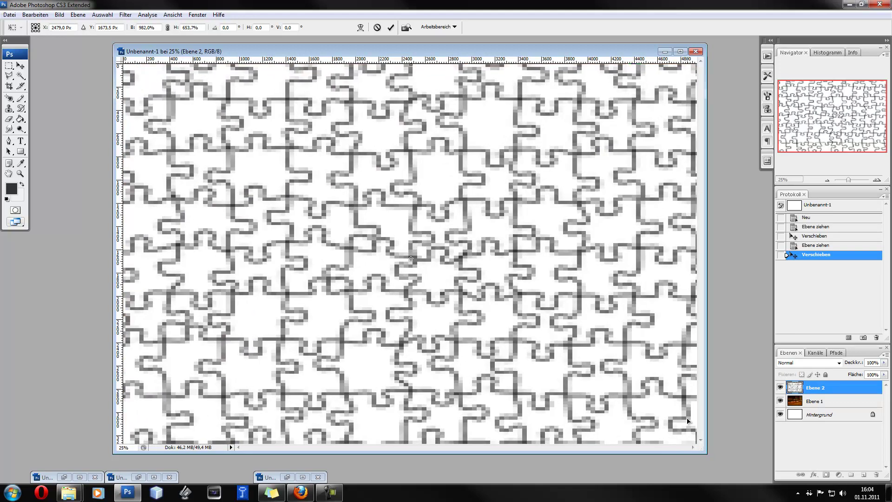
pyautogui.press('Return')
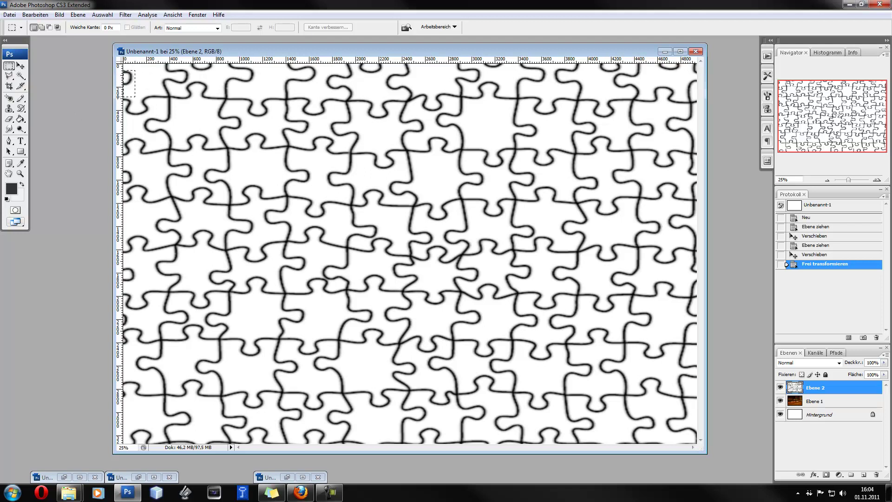
# Clear a stray selection and set up a white 110 px Pencil.
pyautogui.moveTo(126, 86)
pyautogui.mouseDown()
pyautogui.moveTo(135, 93)
pyautogui.moveTo(112, 95)
pyautogui.mouseUp()
pyautogui.click(138, 84)
pyautogui.click(148, 82)
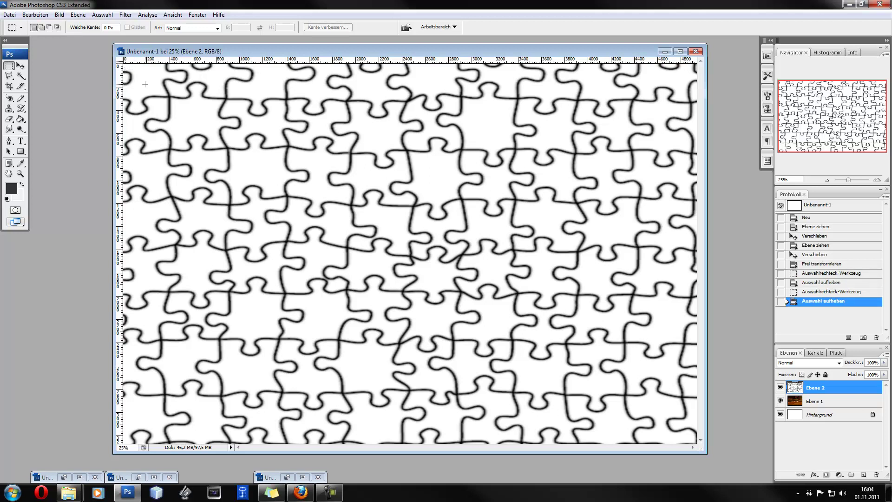
pyautogui.click(7, 199)
pyautogui.click(22, 184)
pyautogui.click(21, 98)
pyautogui.rightClick(139, 81)
pyautogui.moveTo(146, 100); pyautogui.dragTo(193, 100)
pyautogui.click(130, 77)
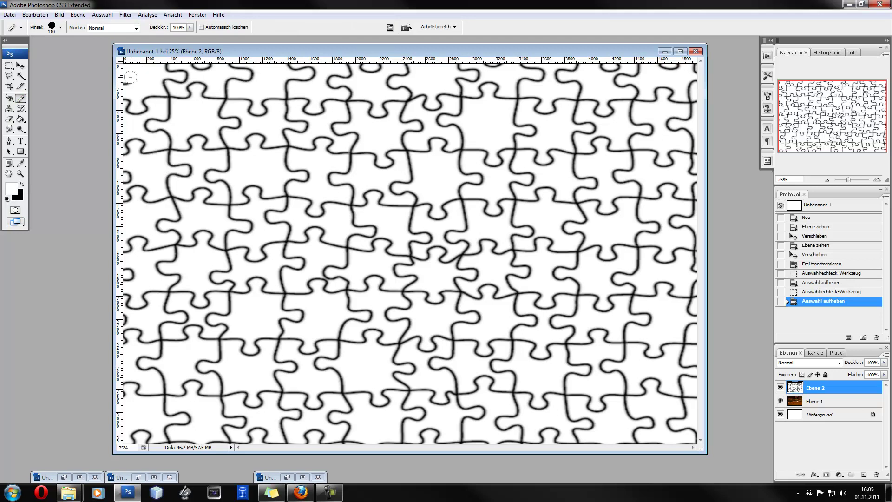
# Paint white over puzzle lines and a knob along the canvas top edge.
pyautogui.moveTo(127, 82); pyautogui.dragTo(138, 66)
pyautogui.moveTo(208, 69); pyautogui.dragTo(209, 67)
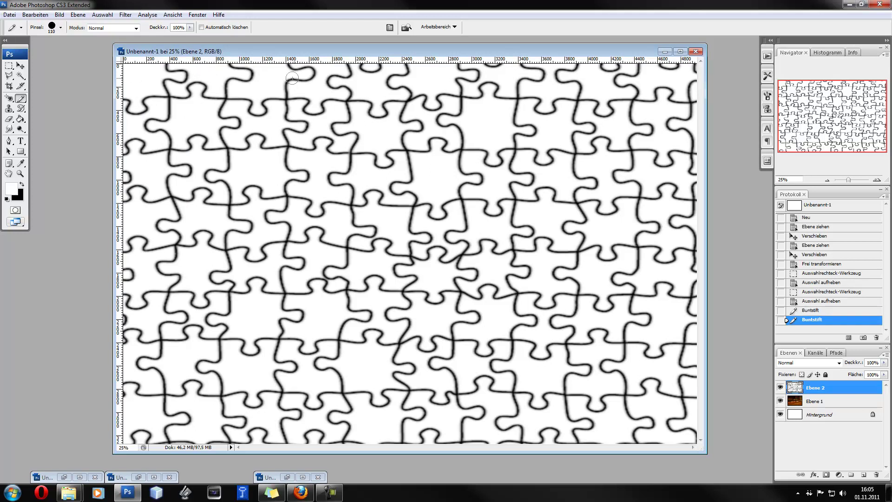
pyautogui.moveTo(359, 74); pyautogui.dragTo(378, 65)
# Minimize Unbenannt-1, bring up Unbenannt-2.psd, and toggle Ebene 2's visibility off and on.
pyautogui.click(664, 52)
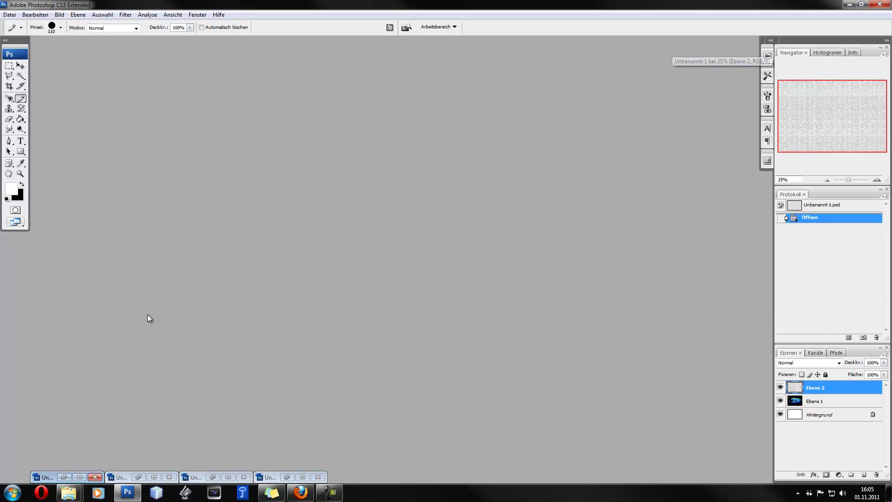
pyautogui.click(138, 477)
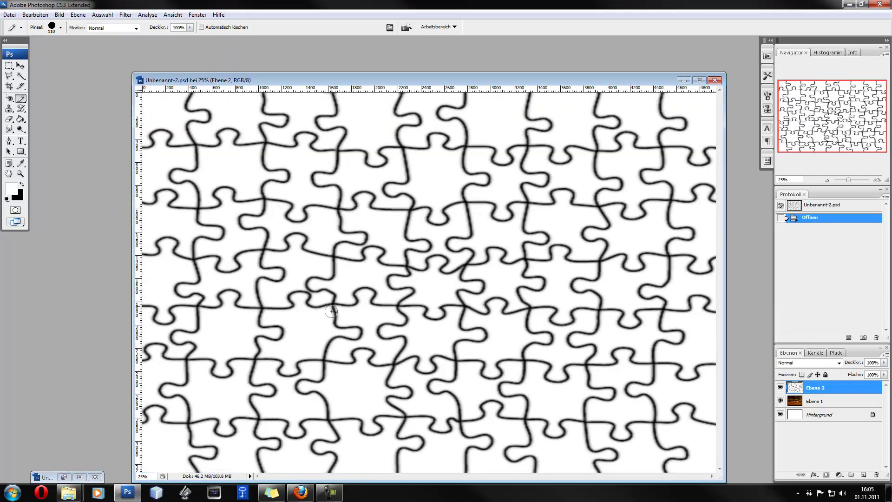
pyautogui.moveTo(294, 78)
pyautogui.mouseDown()
pyautogui.moveTo(277, 48)
pyautogui.moveTo(277, 62)
pyautogui.mouseUp()
pyautogui.click(782, 387)
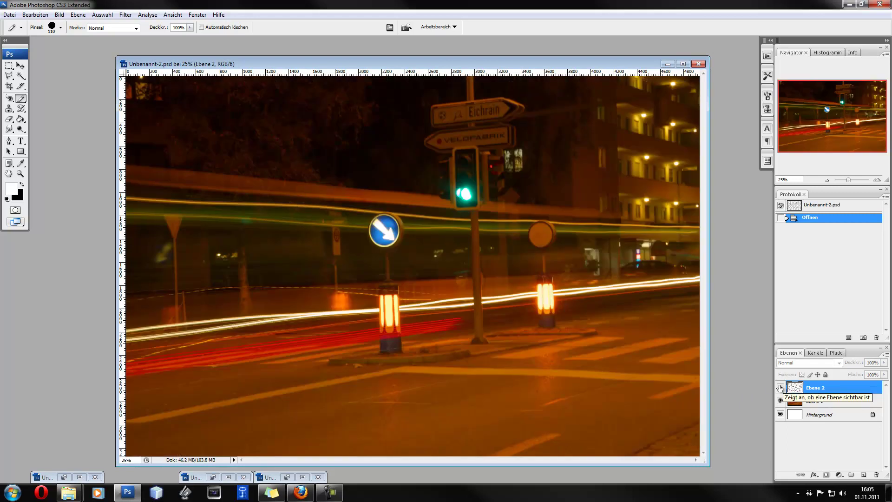
pyautogui.click(779, 387)
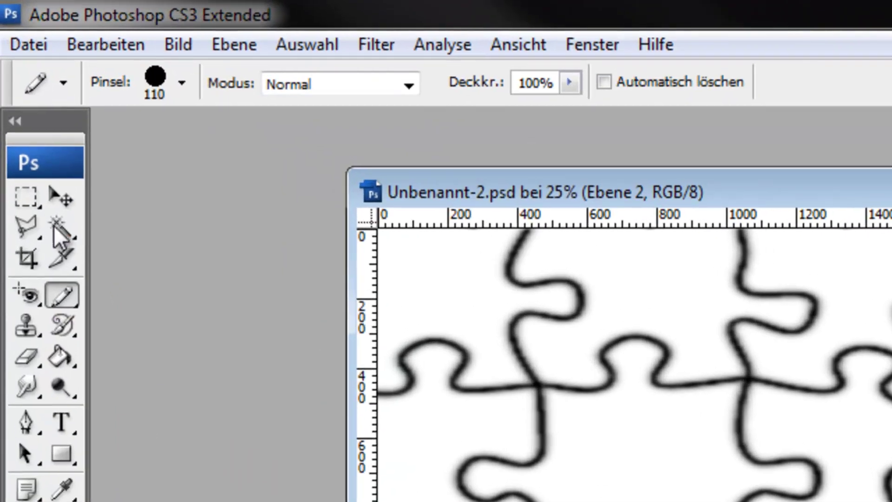
# Set up the Magic Wand with Contiguous off and tolerance 50.
pyautogui.click(20, 76)
pyautogui.click(331, 82)
pyautogui.click(409, 82)
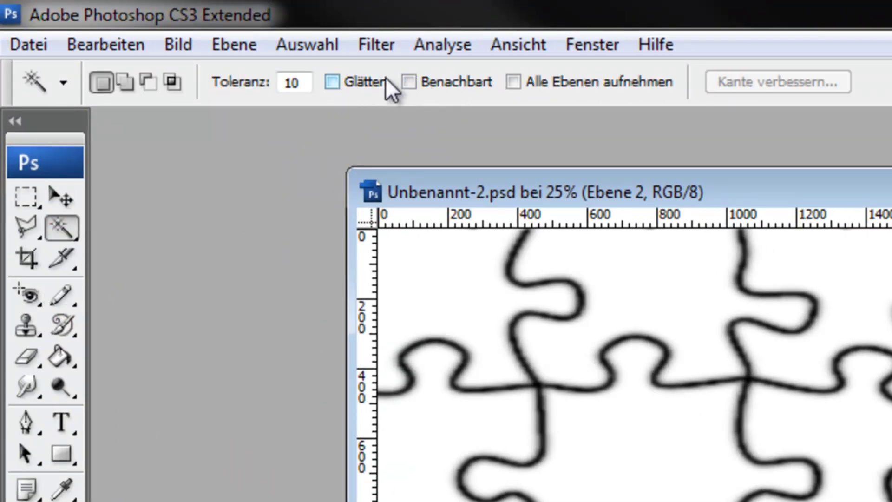
pyautogui.click(348, 86)
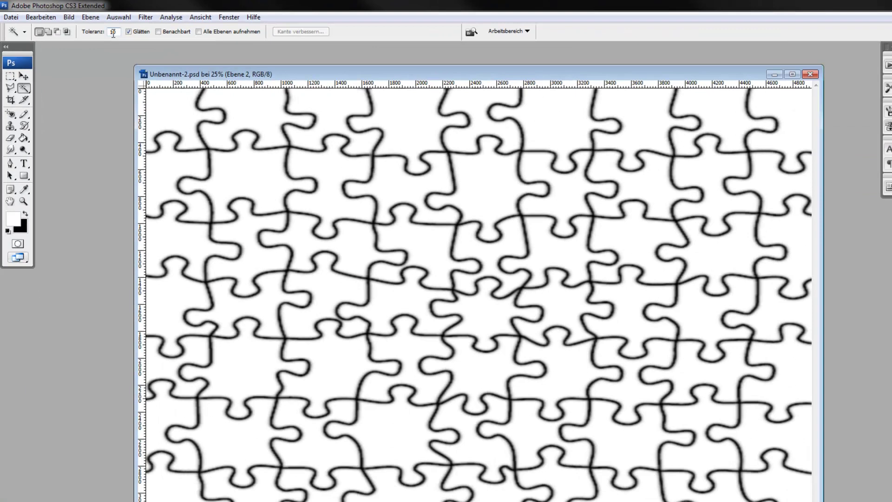
pyautogui.write('50')
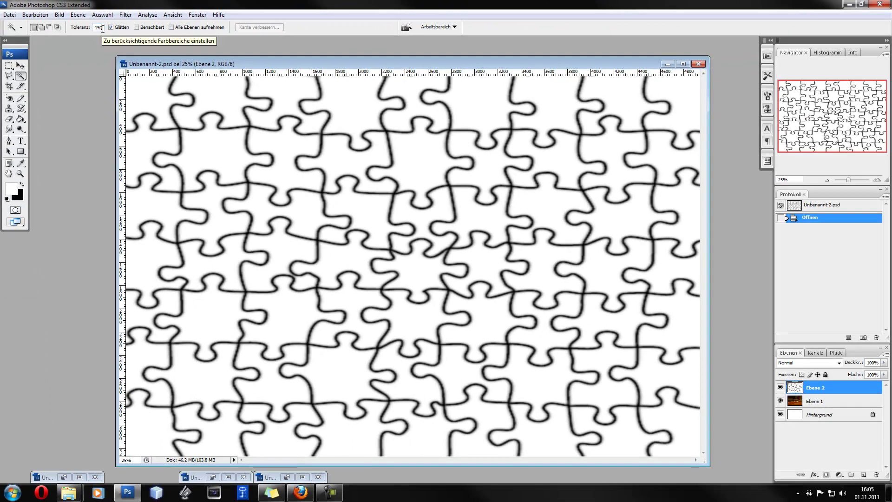
# Select the white puzzle areas at tolerance 100, delete them, and deselect.
pyautogui.click(135, 104)
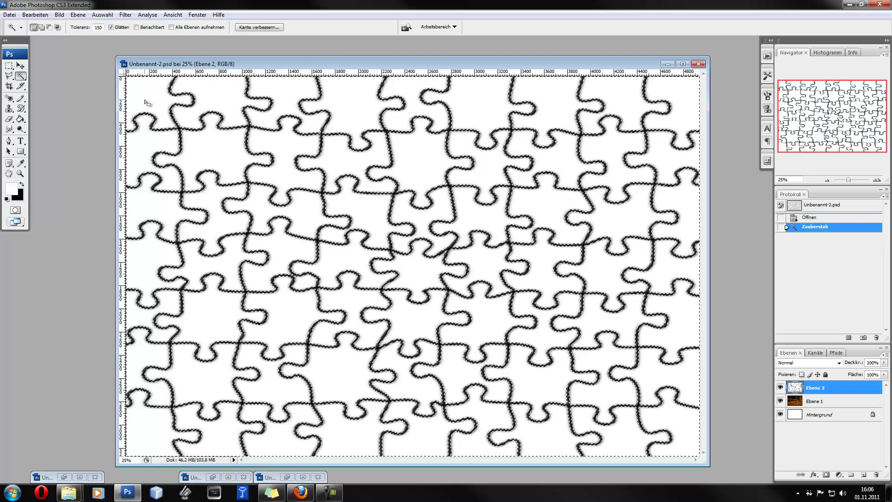
pyautogui.click(97, 28)
pyautogui.write('100')
pyautogui.hotkey('ctrl', 'd')
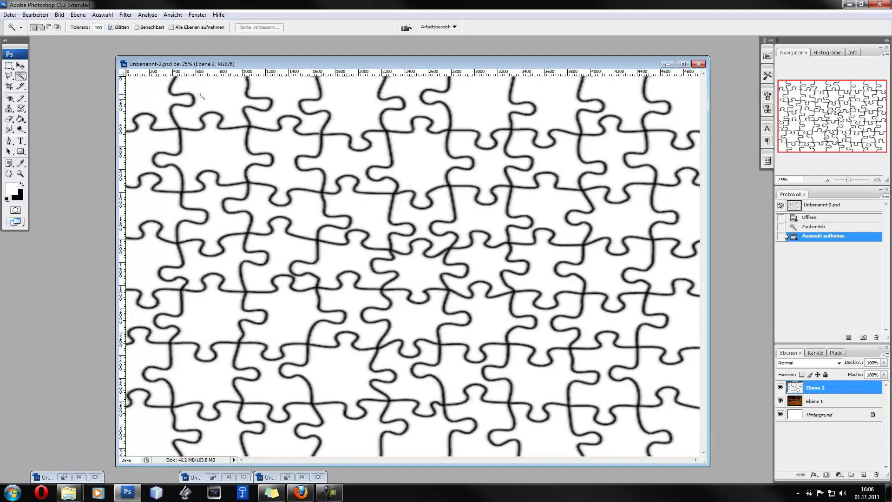
pyautogui.click(208, 122)
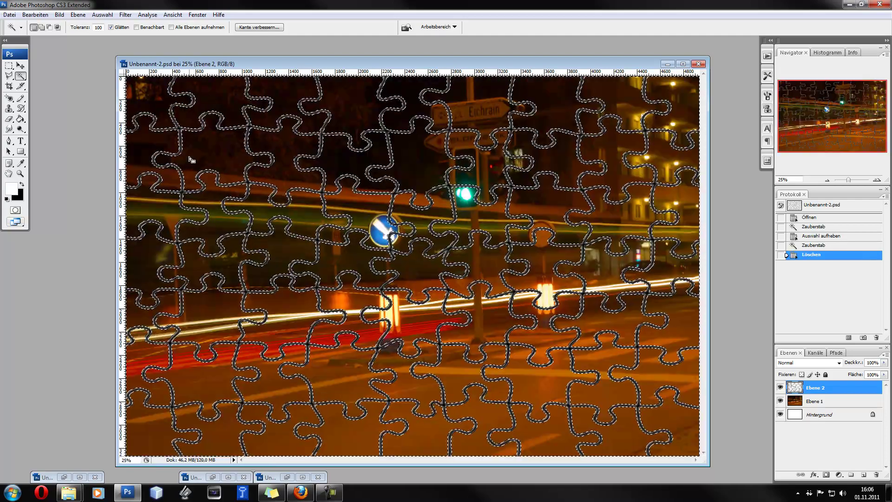
pyautogui.hotkey('ctrl', 'd')
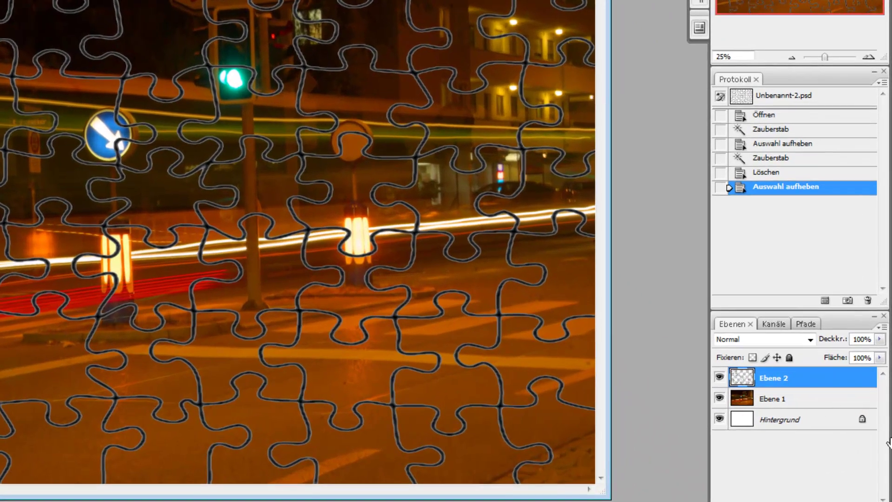
# Give Ebene 2 an Inner Bevel and Emboss style with 623% depth.
pyautogui.doubleClick(784, 379)
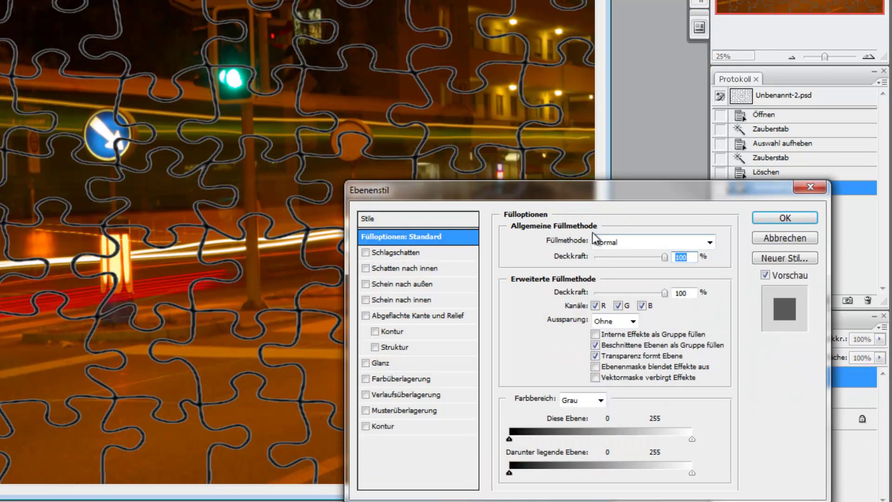
pyautogui.moveTo(548, 190); pyautogui.dragTo(364, 142)
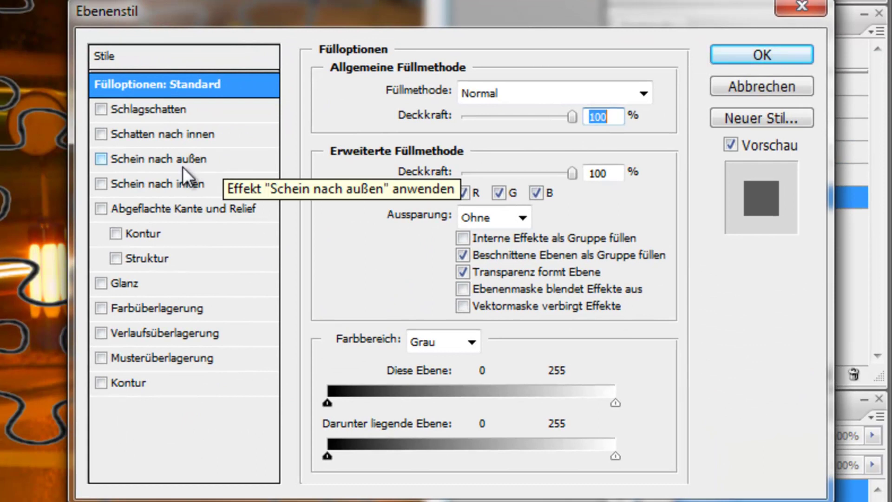
pyautogui.click(167, 208)
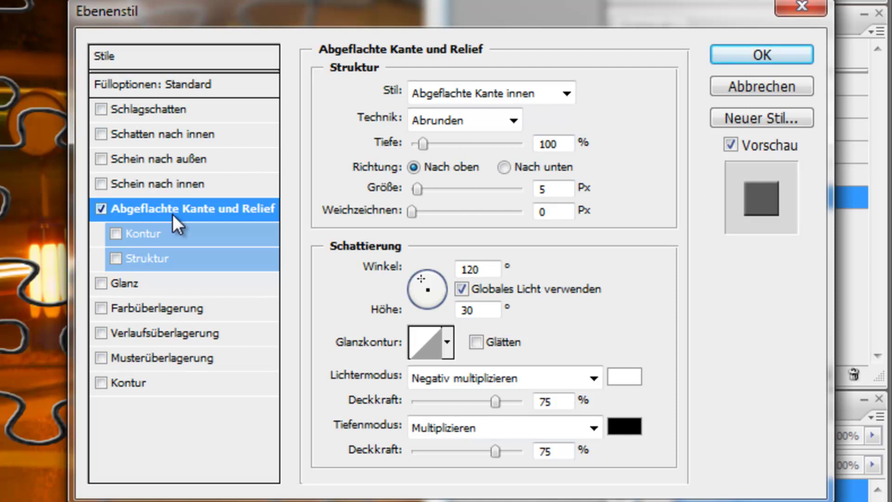
pyautogui.click(550, 95)
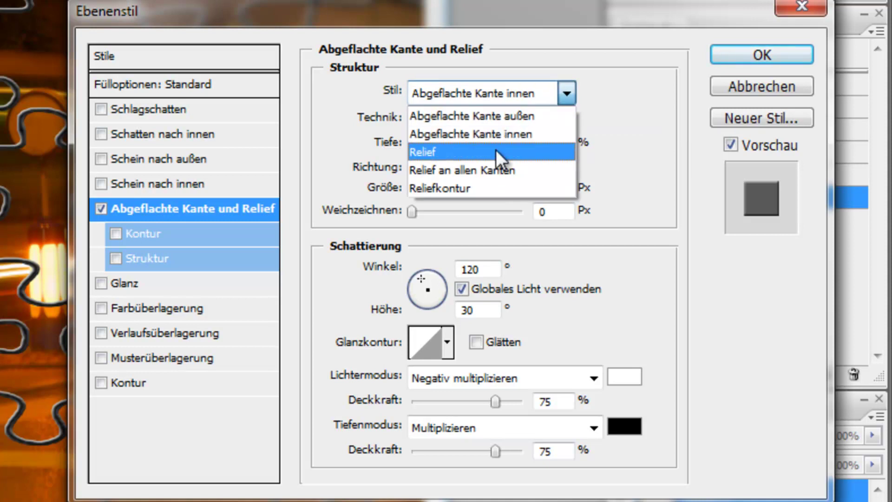
pyautogui.click(500, 119)
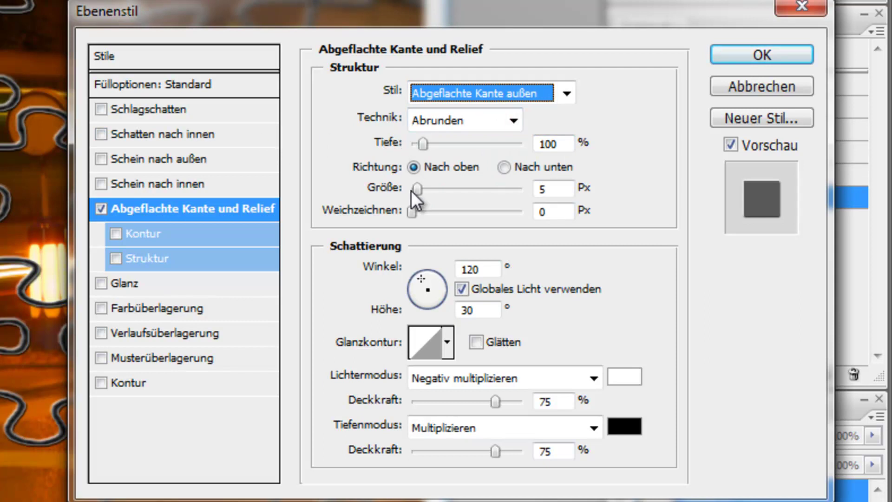
pyautogui.moveTo(422, 143); pyautogui.dragTo(503, 151)
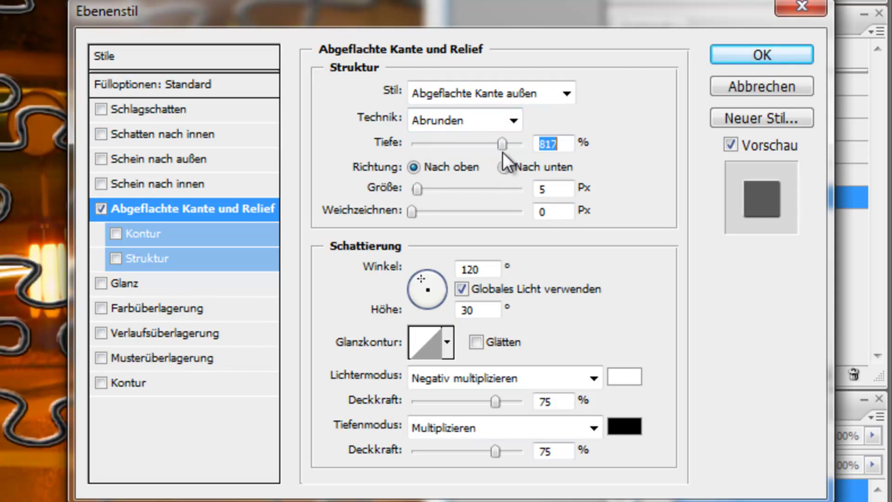
pyautogui.click(542, 96)
pyautogui.click(528, 134)
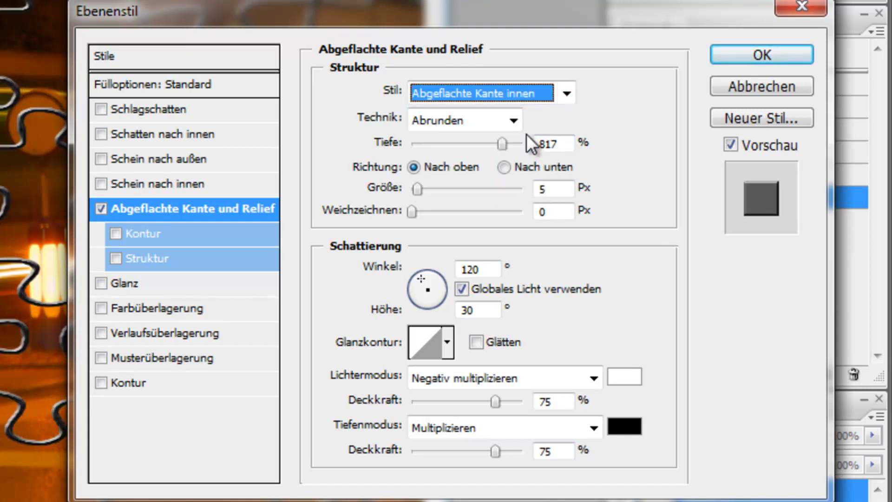
pyautogui.moveTo(493, 144); pyautogui.dragTo(481, 144)
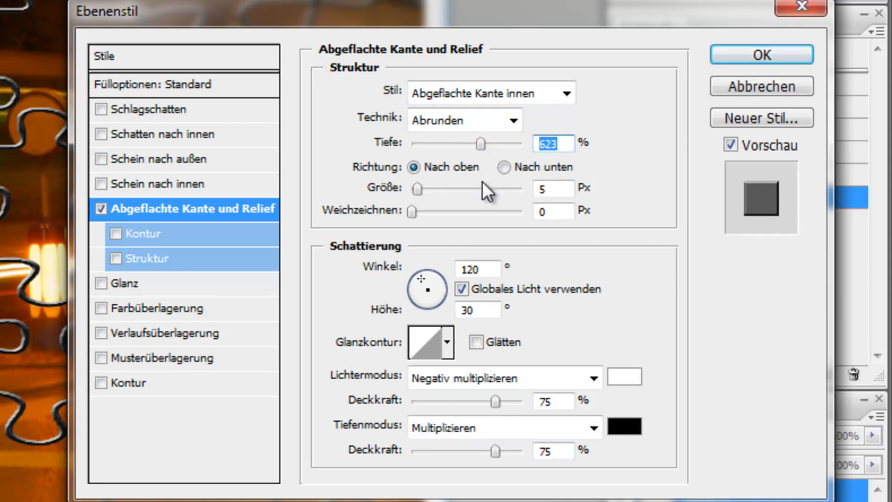
pyautogui.click(559, 148)
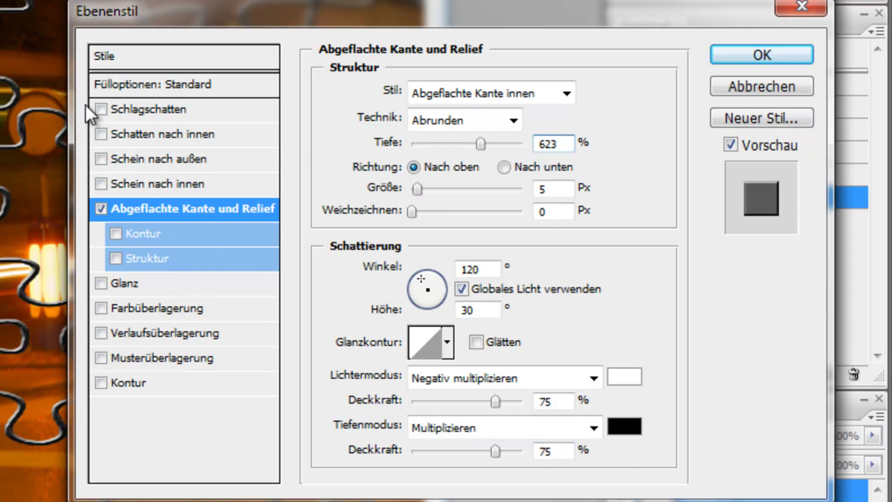
# Add a drop shadow with 100% opacity and 16 px size, and confirm the style.
pyautogui.click(101, 106)
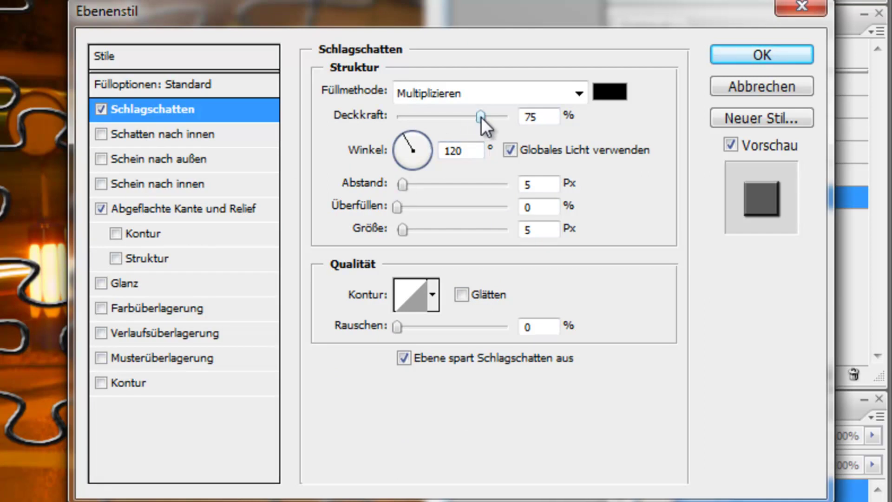
pyautogui.moveTo(481, 116); pyautogui.dragTo(576, 111)
pyautogui.click(397, 207)
pyautogui.moveTo(402, 229); pyautogui.dragTo(411, 228)
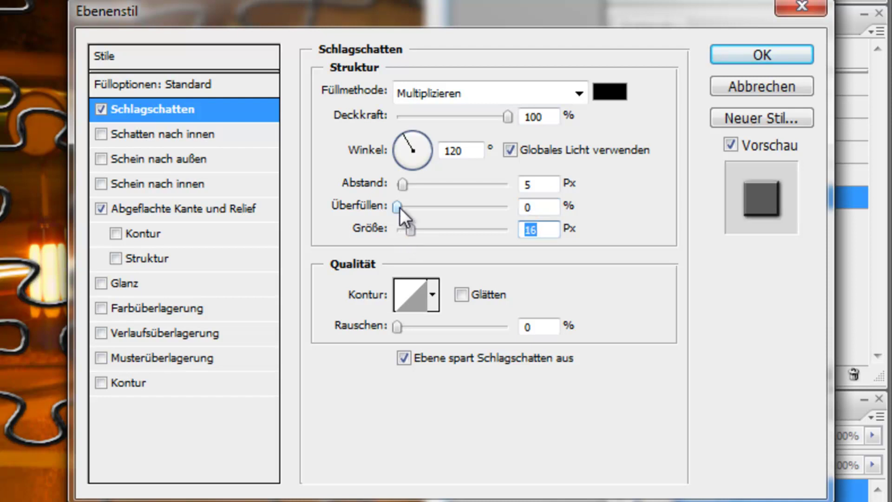
pyautogui.doubleClick(527, 206)
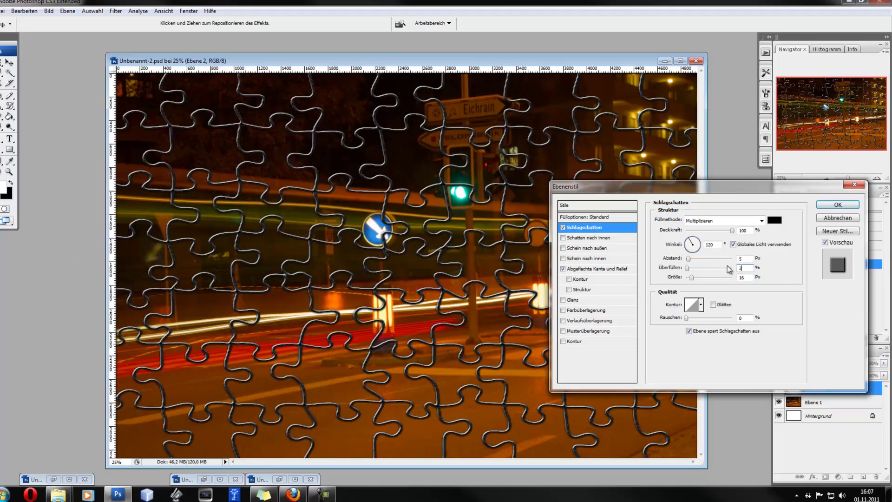
pyautogui.click(745, 267)
pyautogui.write('2')
pyautogui.press('Return')
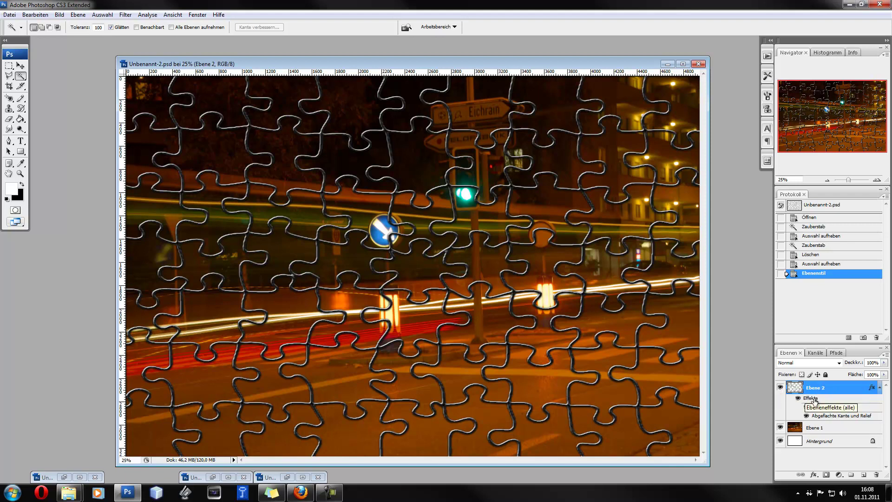
# Glance at Unbenannt-3.psd, then minimize it to return to Unbenannt-2.psd.
pyautogui.click(287, 477)
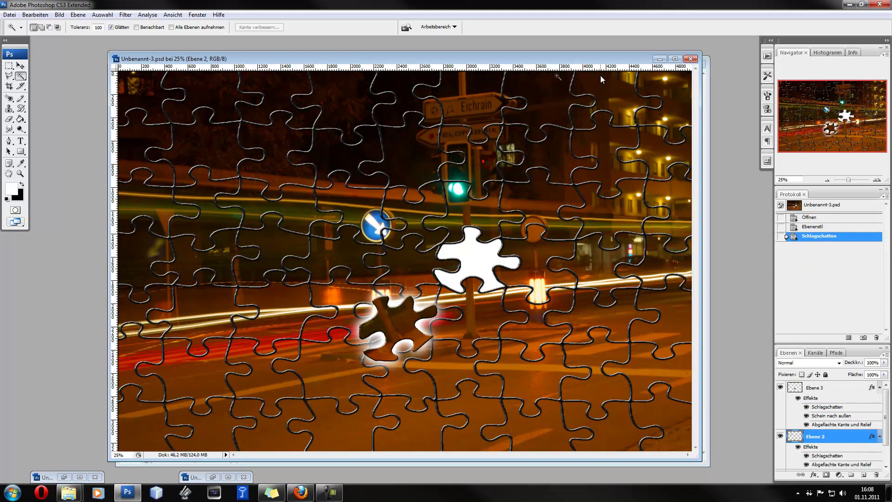
pyautogui.click(659, 59)
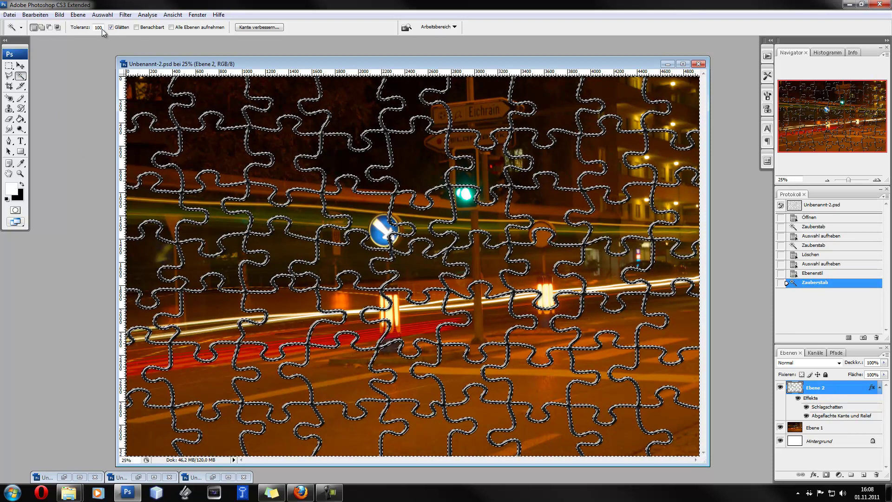
# Clear the selection and Magic Wand-select the puzzle piece with the blue arrow sign.
pyautogui.hotkey('ctrl', 'd')
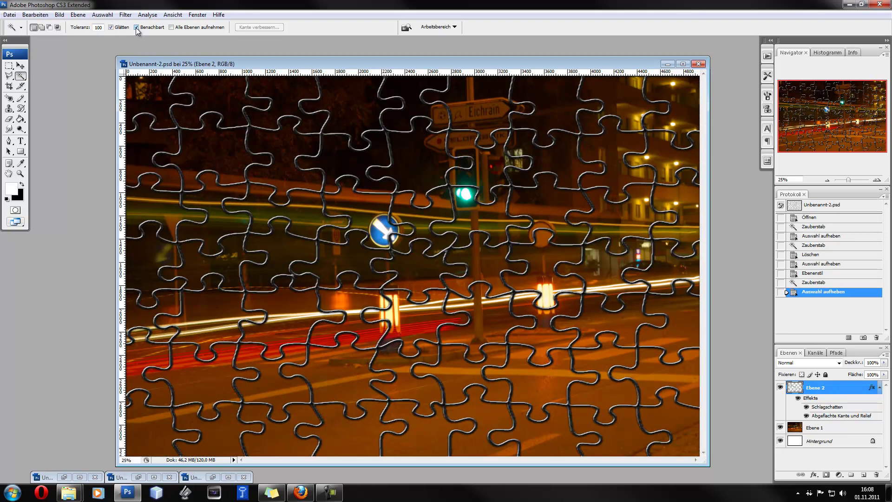
pyautogui.click(286, 147)
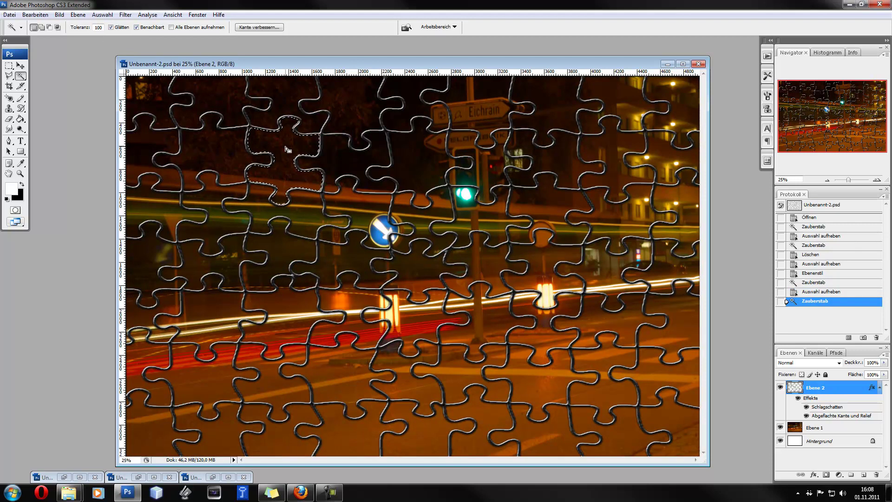
pyautogui.click(364, 208)
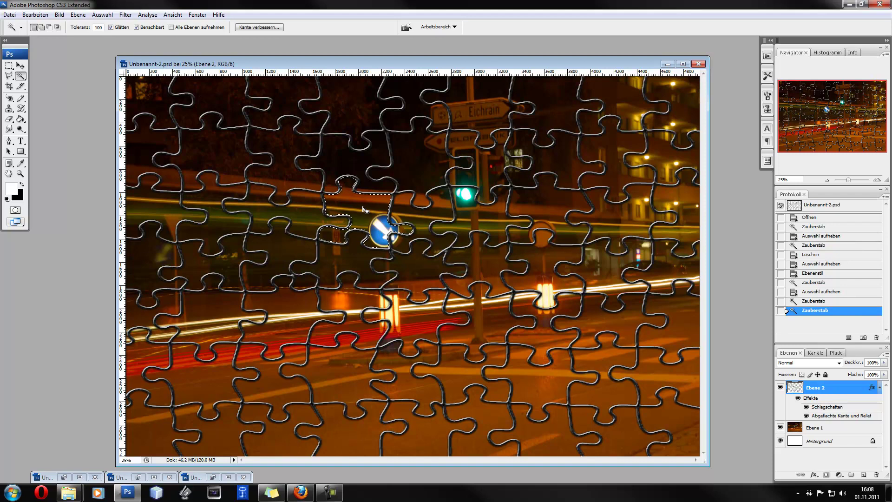
pyautogui.scroll(1, 363, 222)
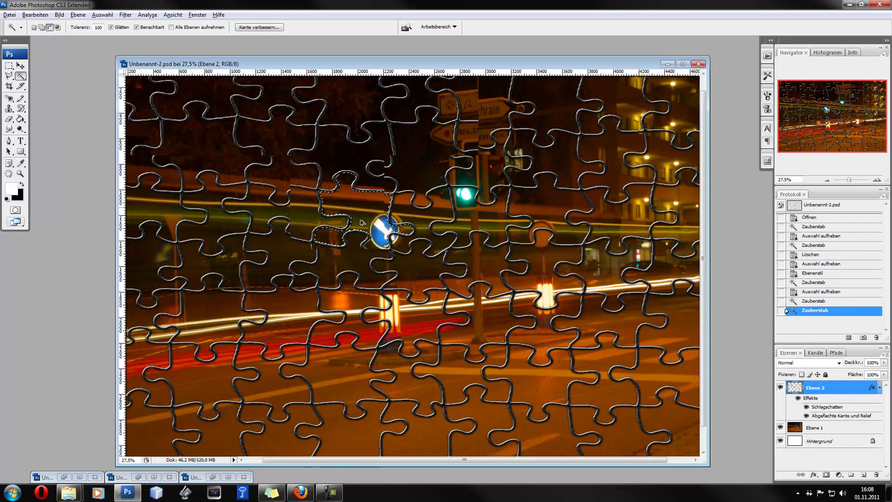
pyautogui.scroll(2, 363, 222)
pyautogui.scroll(2, 363, 222)
pyautogui.scroll(2, 362, 222)
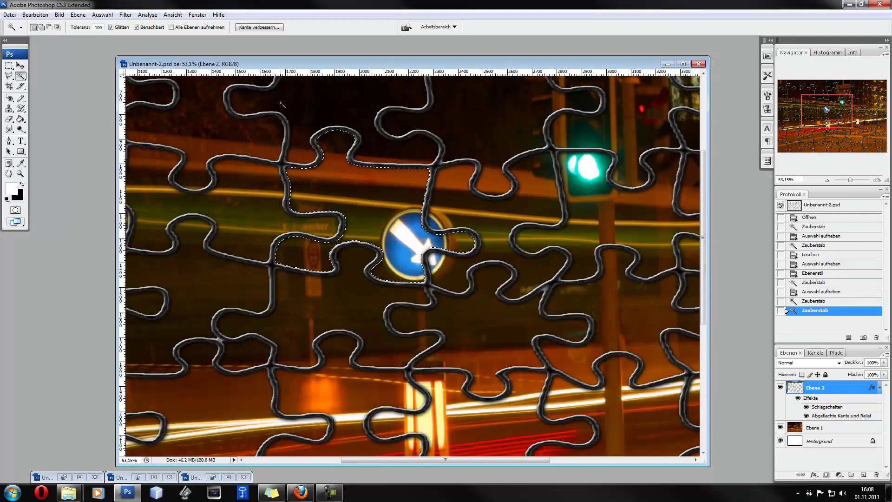
# Expand the selection a few pixels beyond the piece outline via Auswahl verändern > Erweitern.
pyautogui.click(102, 15)
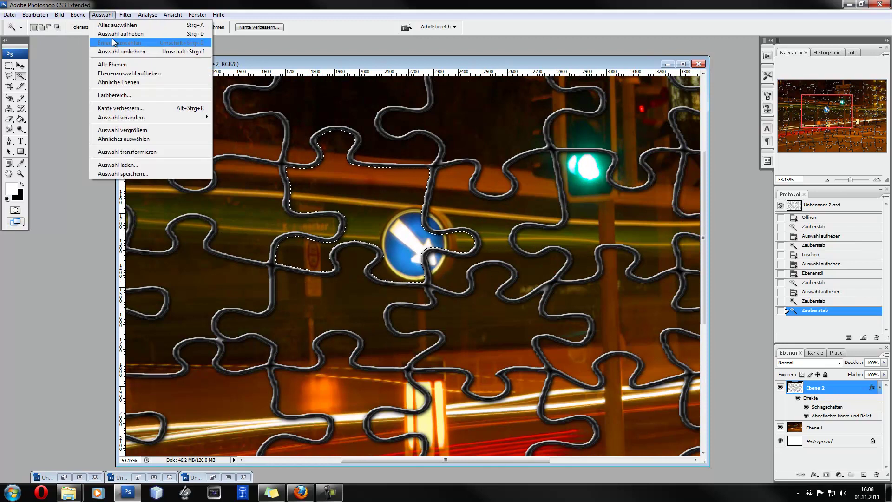
pyautogui.moveTo(122, 117)
pyautogui.click(245, 135)
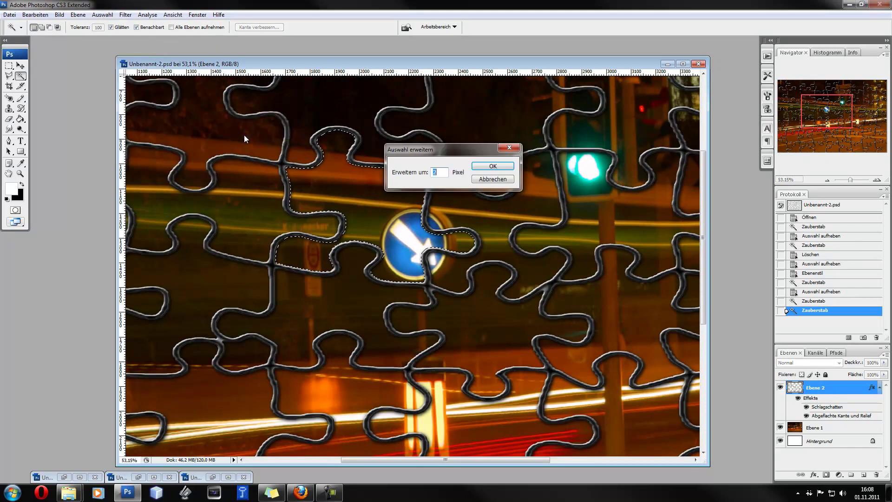
pyautogui.press('Return')
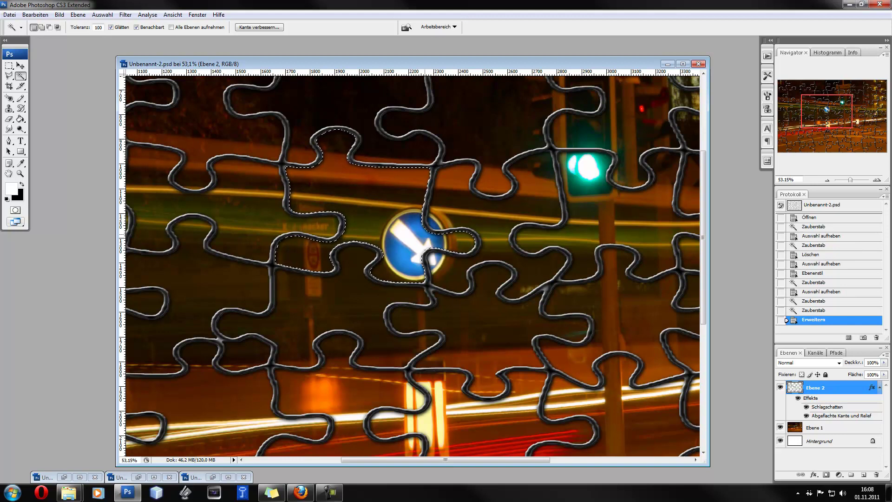
# Cut the selected blue-sign piece out of Ebene 1, leaving a white hole.
pyautogui.click(815, 430)
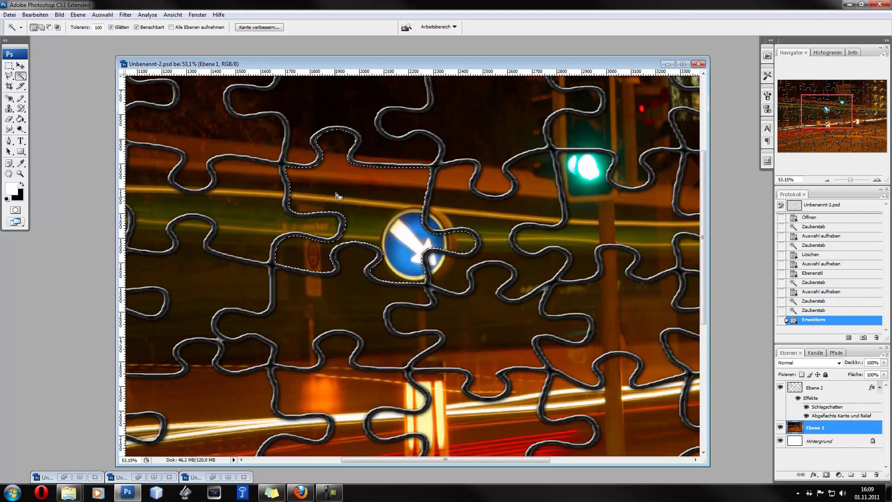
pyautogui.hotkey('ctrl', 'x')
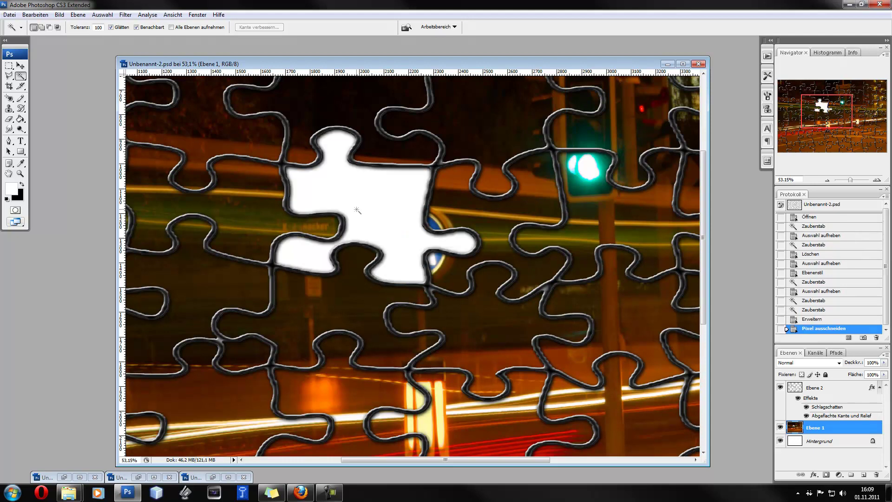
# Paste the cut piece as Ebene 3 and stack it above the Ebene 2 puzzle lines.
pyautogui.scroll(-1, 369, 201)
pyautogui.scroll(-3, 369, 200)
pyautogui.scroll(-2, 377, 212)
pyautogui.scroll(1, 385, 246)
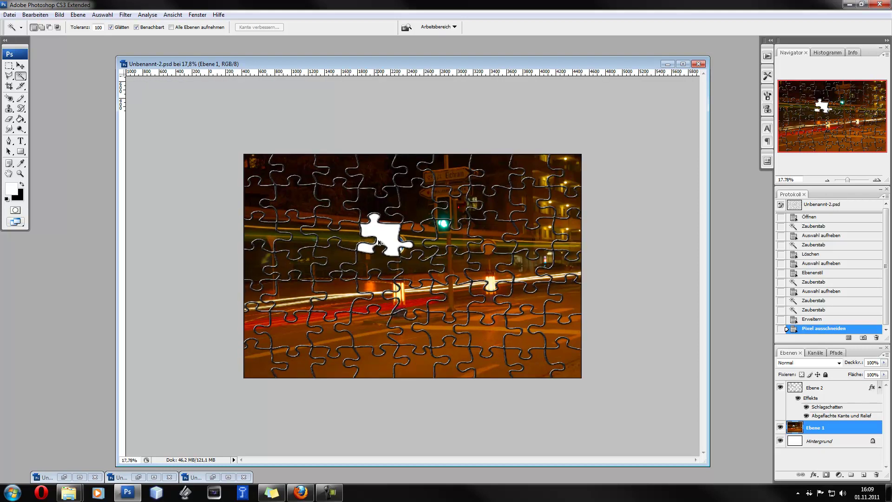
pyautogui.scroll(1, 394, 279)
pyautogui.hotkey('ctrl', 'v')
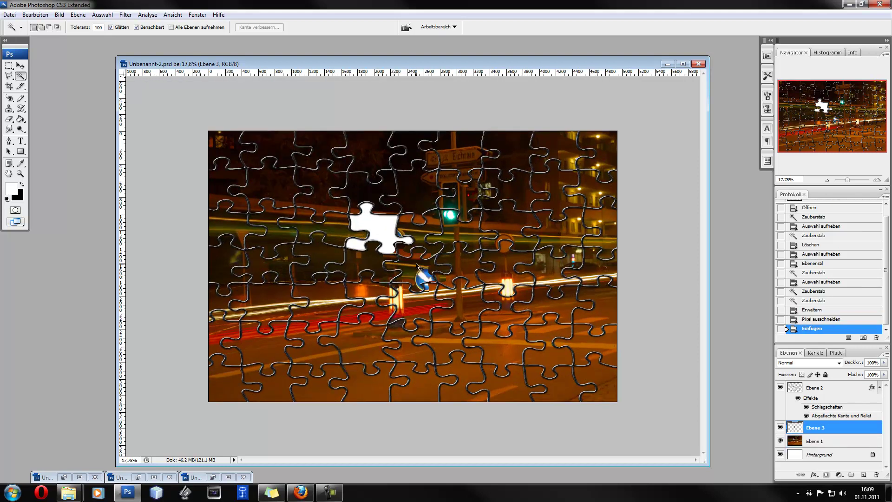
pyautogui.moveTo(415, 268); pyautogui.dragTo(410, 247)
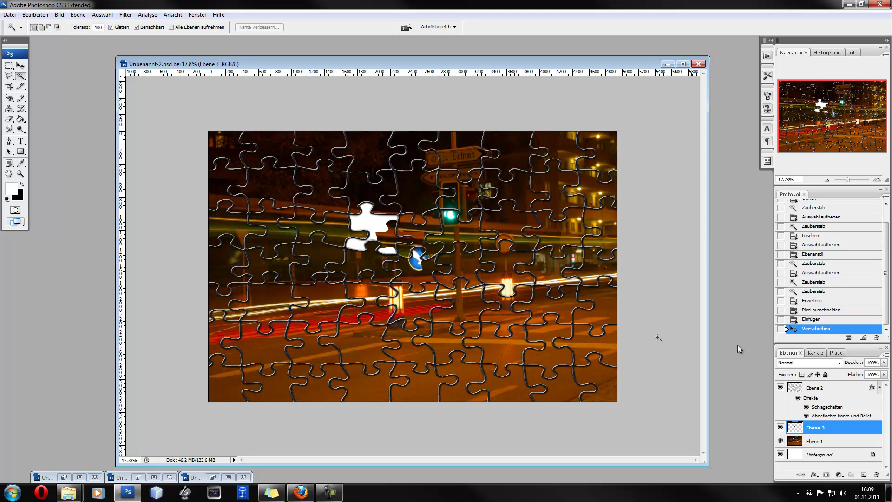
pyautogui.moveTo(848, 431); pyautogui.dragTo(828, 386)
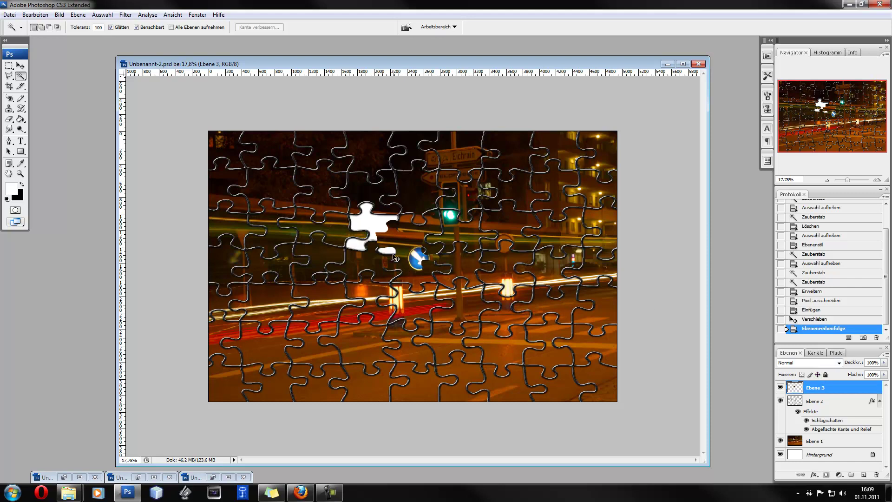
# Place the blue-sign piece down and to the right of its white hole.
pyautogui.moveTo(404, 254); pyautogui.dragTo(385, 265)
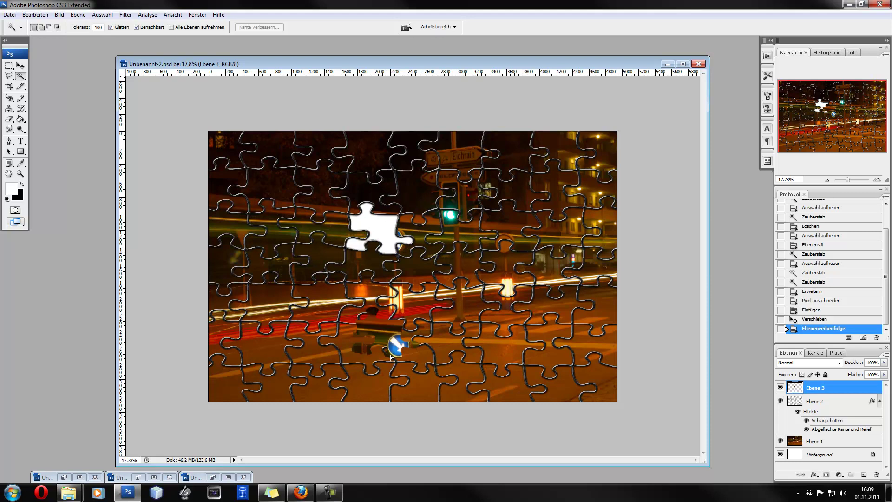
pyautogui.moveTo(385, 265)
pyautogui.mouseDown()
pyautogui.moveTo(479, 248)
pyautogui.moveTo(381, 234)
pyautogui.mouseUp()
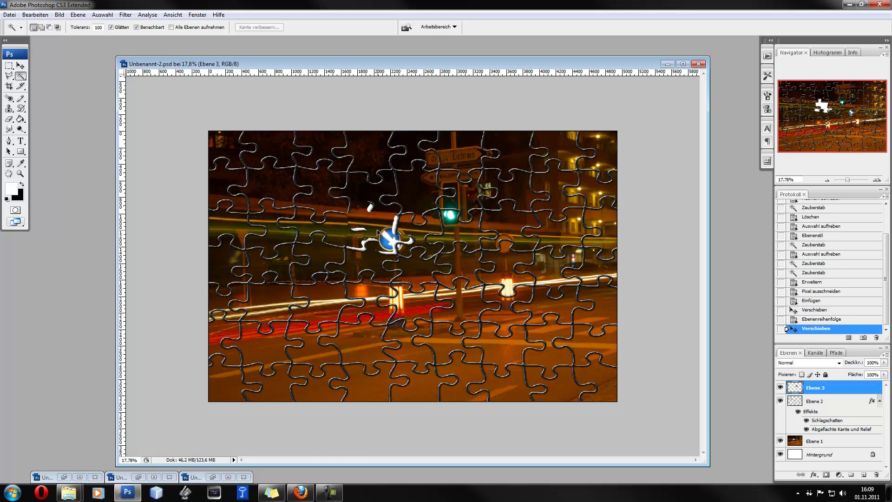
pyautogui.moveTo(380, 234); pyautogui.dragTo(539, 268)
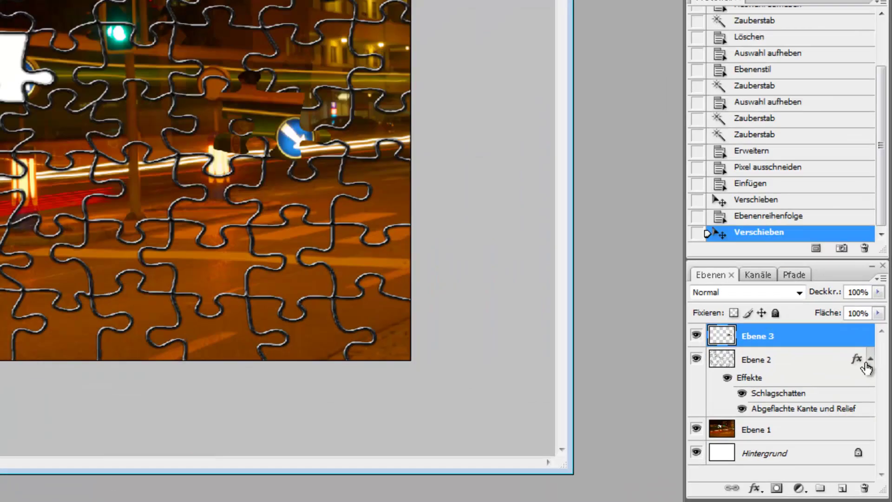
# Copy the Ebene 2 drop shadow and bevel style onto the lifted piece's Ebene 3.
pyautogui.click(879, 401)
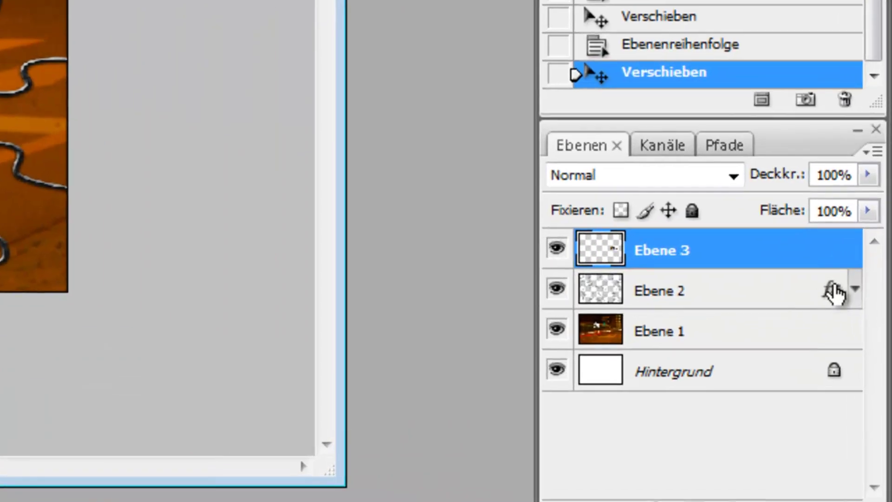
pyautogui.click(854, 293)
pyautogui.rightClick(820, 297)
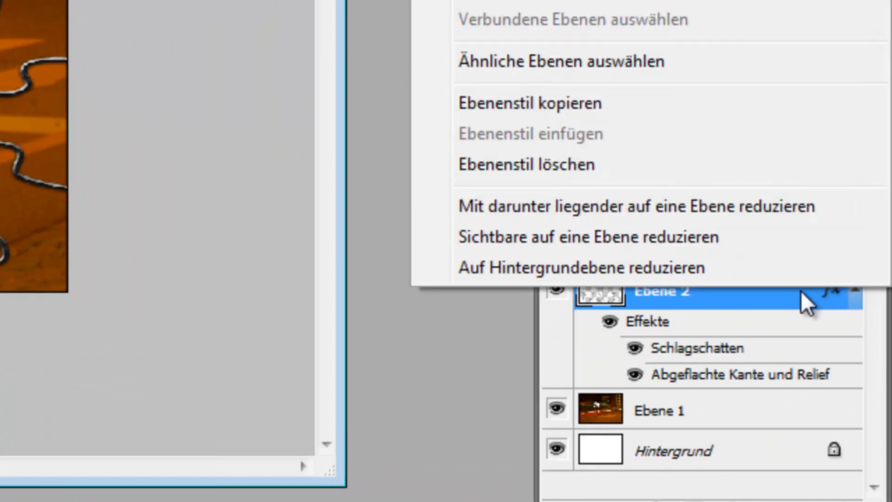
pyautogui.click(522, 103)
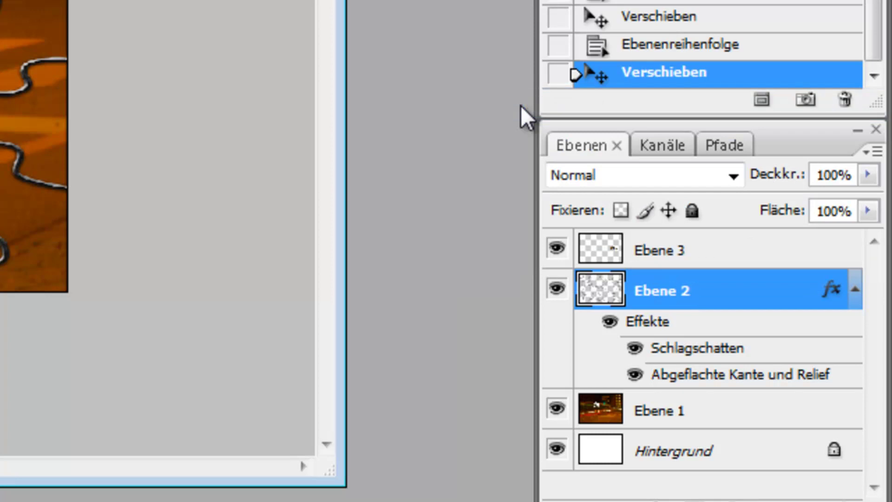
pyautogui.click(671, 257)
pyautogui.rightClick(673, 255)
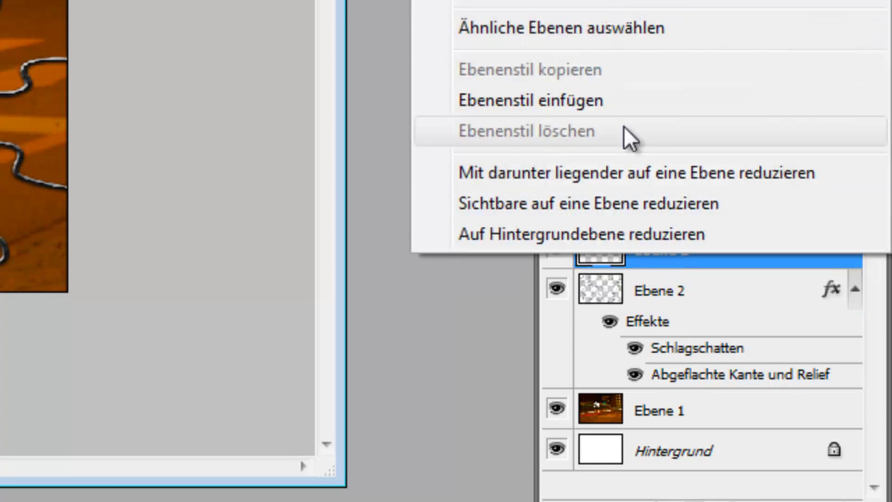
pyautogui.click(608, 98)
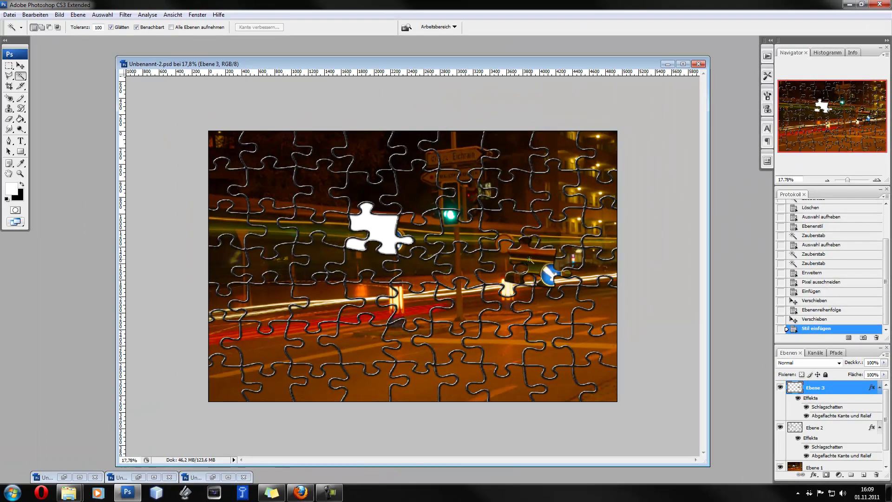
pyautogui.moveTo(534, 263); pyautogui.dragTo(348, 291)
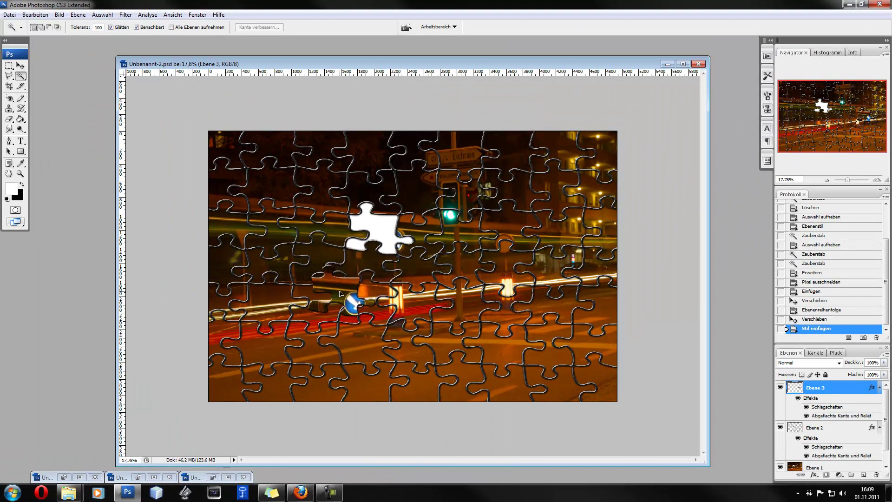
# Rotate the lifted piece about -35° and place it near the traffic light.
pyautogui.moveTo(348, 290); pyautogui.dragTo(328, 291)
pyautogui.scroll(1, 328, 292)
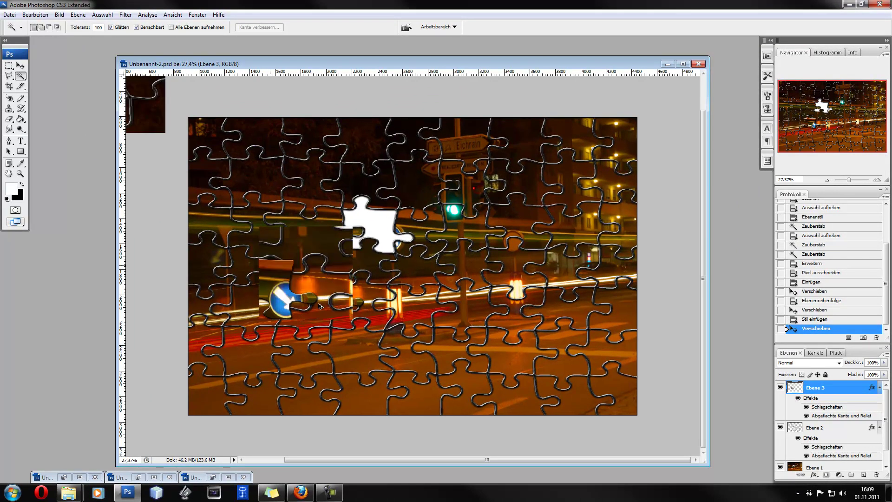
pyautogui.scroll(1, 298, 286)
pyautogui.scroll(1, 260, 281)
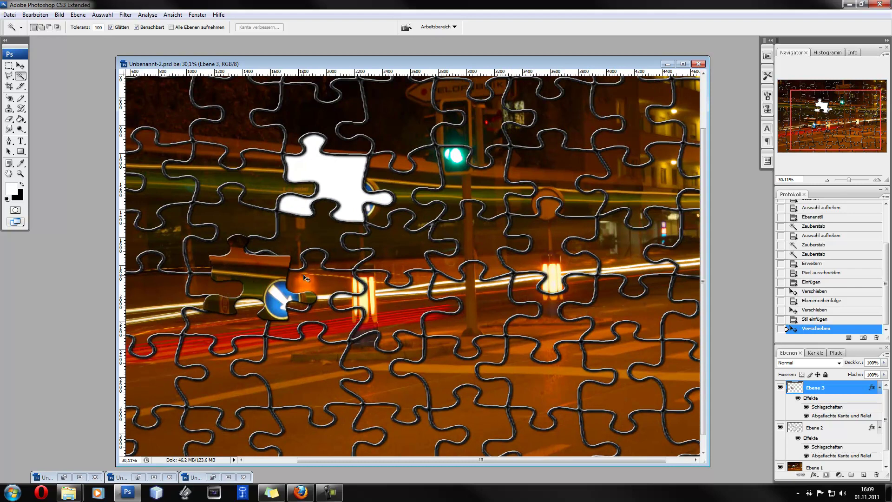
pyautogui.hotkey('ctrl', 't')
pyautogui.moveTo(339, 218); pyautogui.dragTo(368, 270)
pyautogui.moveTo(381, 225)
pyautogui.mouseDown()
pyautogui.moveTo(303, 148)
pyautogui.moveTo(297, 152)
pyautogui.mouseUp()
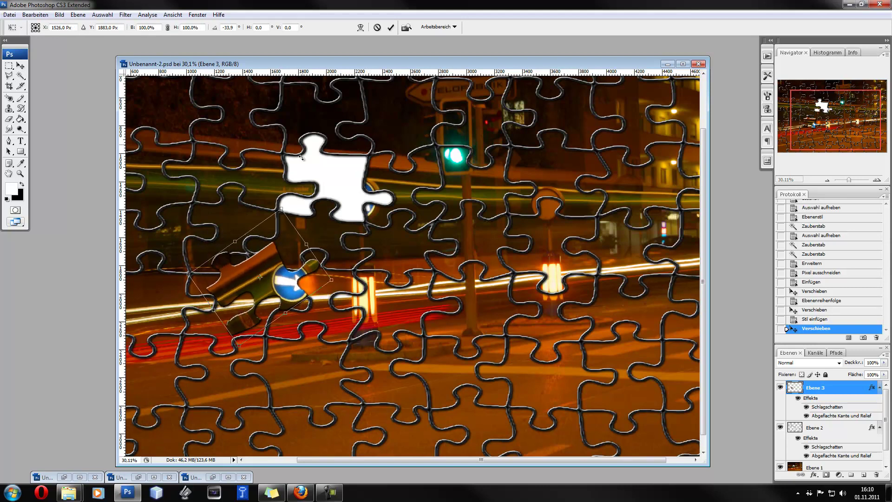
pyautogui.moveTo(264, 264); pyautogui.dragTo(487, 143)
pyautogui.press('Return')
pyautogui.press('w')
pyautogui.hotkey('ctrl', '0')
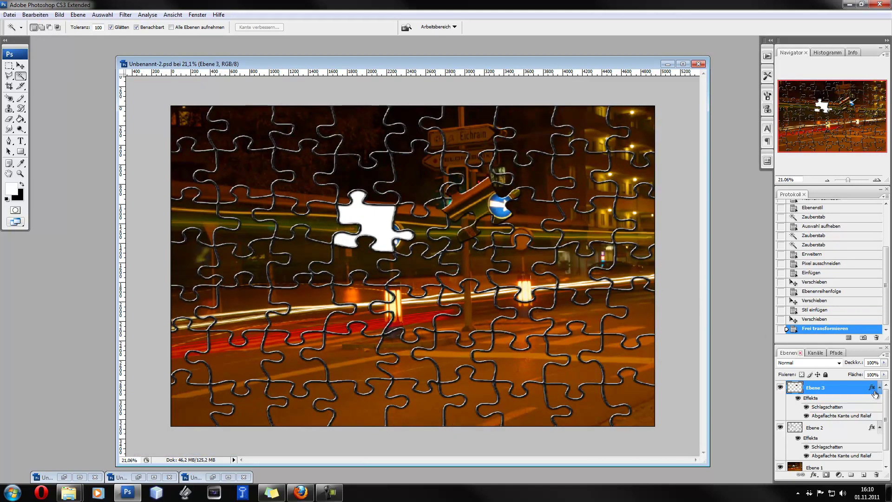
# Give Ebene 3 a white outer glow at 100% opacity and 152 px size.
pyautogui.doubleClick(854, 388)
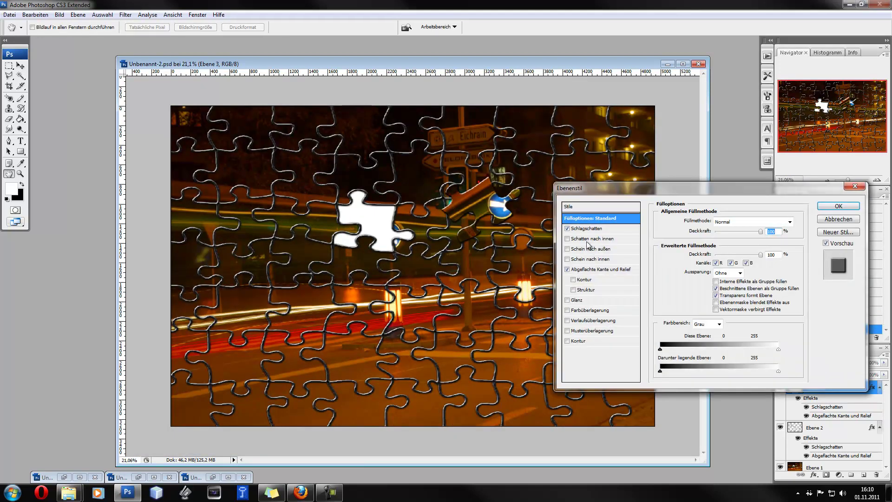
pyautogui.click(599, 249)
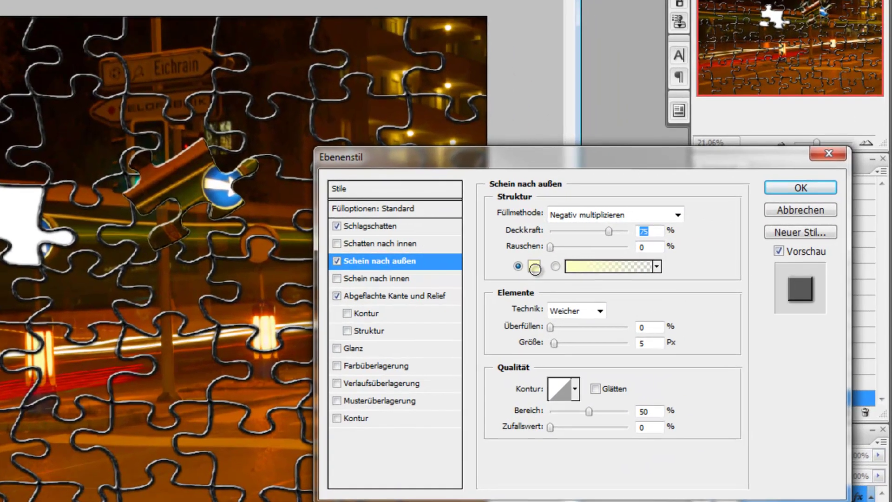
pyautogui.click(599, 259)
pyautogui.click(504, 135)
pyautogui.click(757, 103)
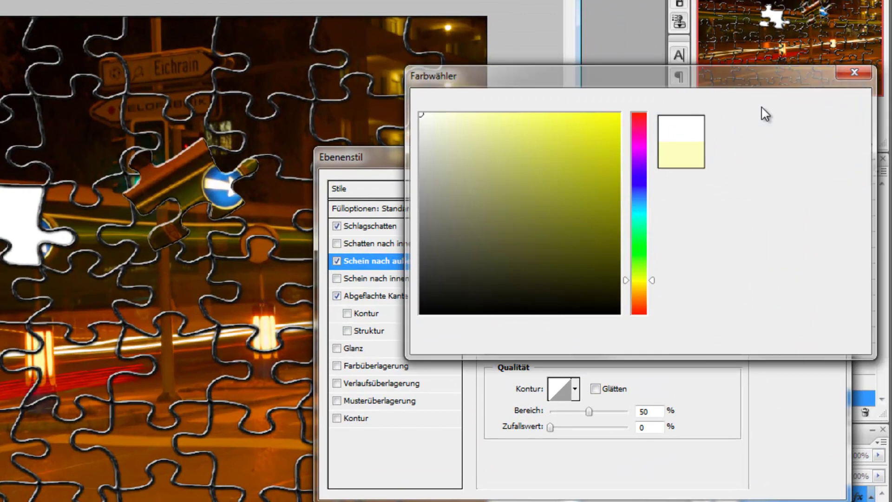
pyautogui.moveTo(552, 341)
pyautogui.mouseDown()
pyautogui.moveTo(588, 344)
pyautogui.moveTo(558, 326)
pyautogui.mouseUp()
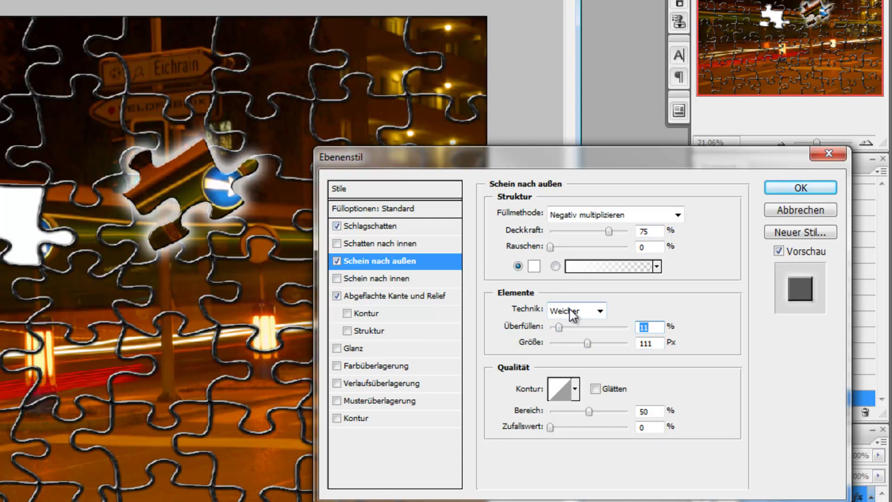
pyautogui.moveTo(609, 232); pyautogui.dragTo(629, 231)
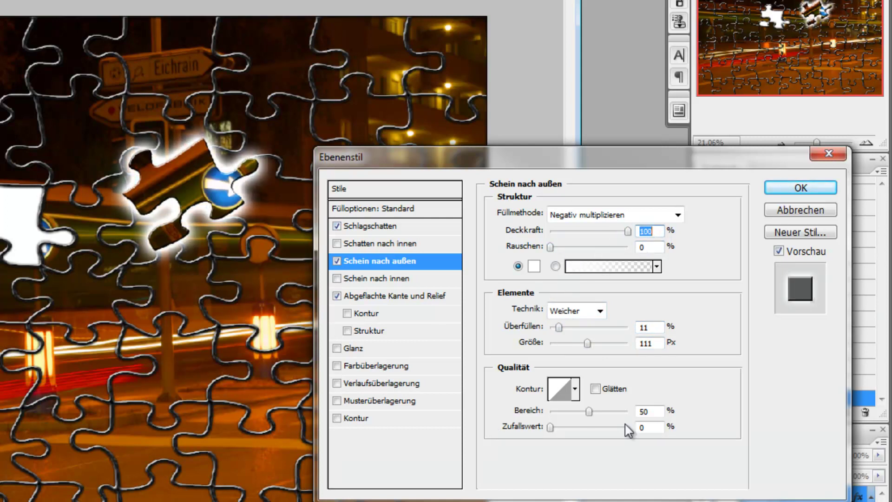
pyautogui.moveTo(629, 231); pyautogui.dragTo(634, 231)
pyautogui.moveTo(587, 343); pyautogui.dragTo(599, 343)
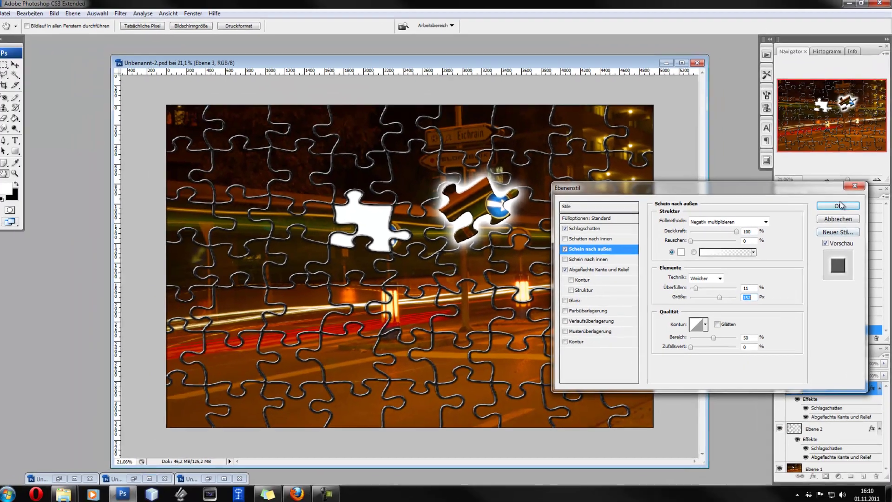
pyautogui.click(843, 201)
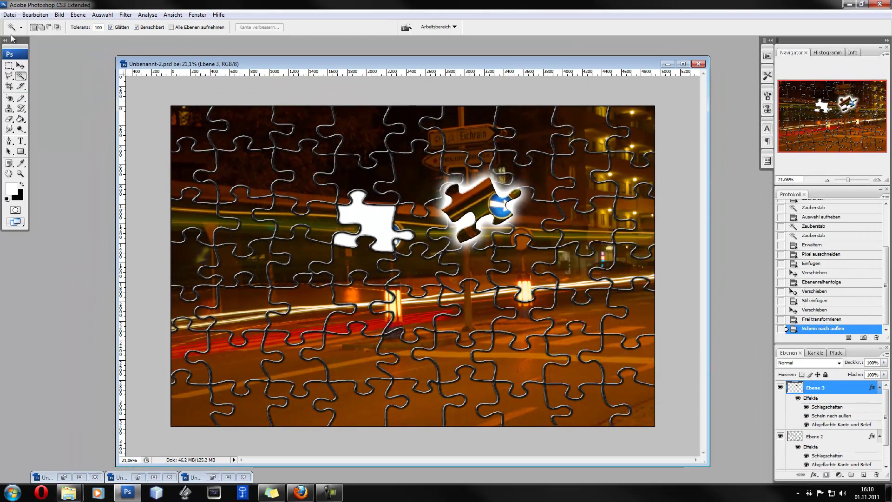
# Nudge the glowing piece slightly up and right, above its white hole.
pyautogui.click(20, 65)
pyautogui.moveTo(473, 202)
pyautogui.mouseDown()
pyautogui.moveTo(357, 230)
pyautogui.moveTo(473, 261)
pyautogui.moveTo(489, 191)
pyautogui.mouseUp()
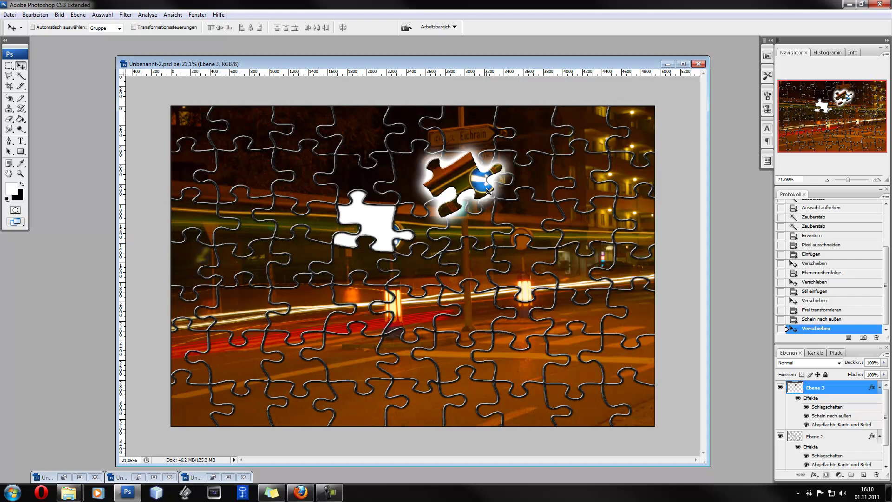
# Bring Unbenannt-1.psd to the front and shift its window right and down.
pyautogui.click(64, 476)
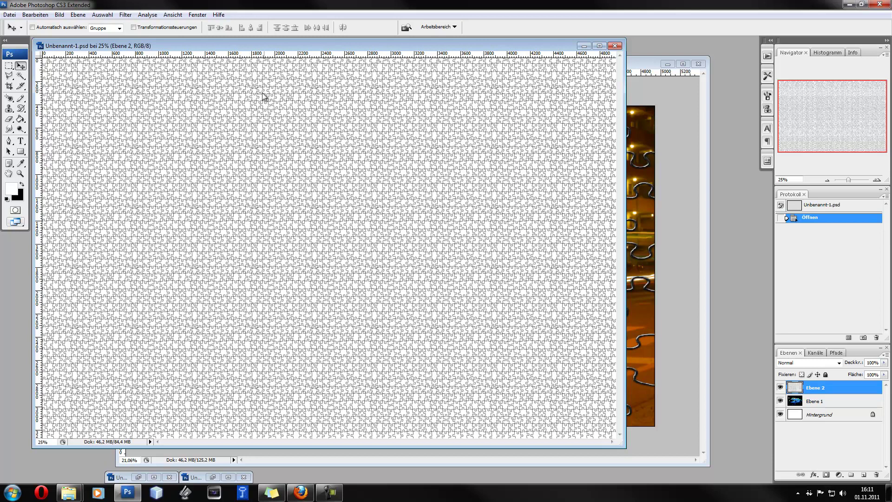
pyautogui.moveTo(252, 44); pyautogui.dragTo(351, 58)
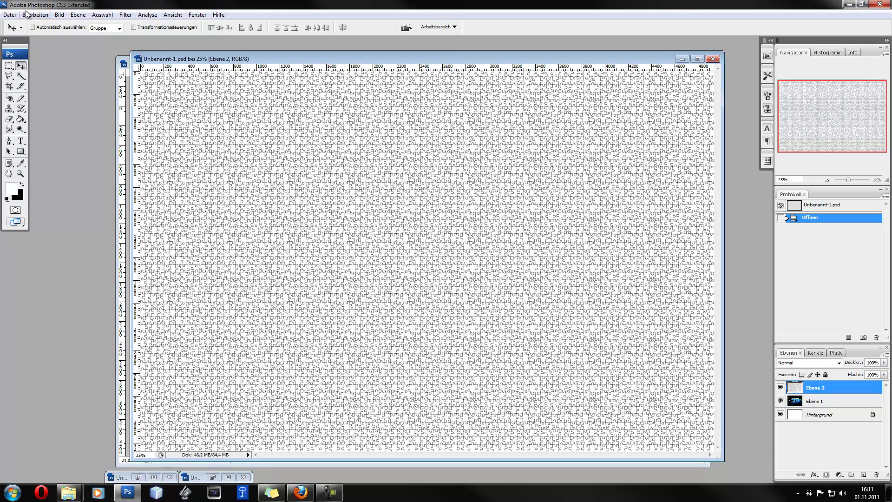
pyautogui.click(9, 15)
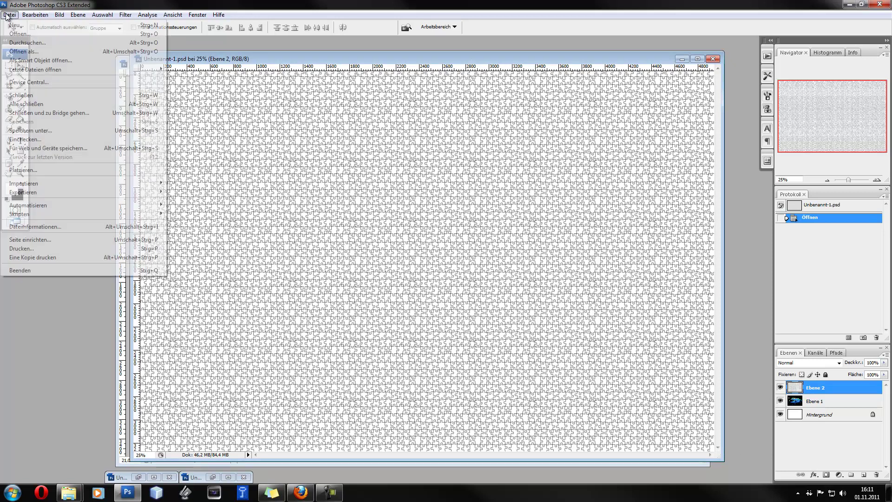
pyautogui.click(10, 14)
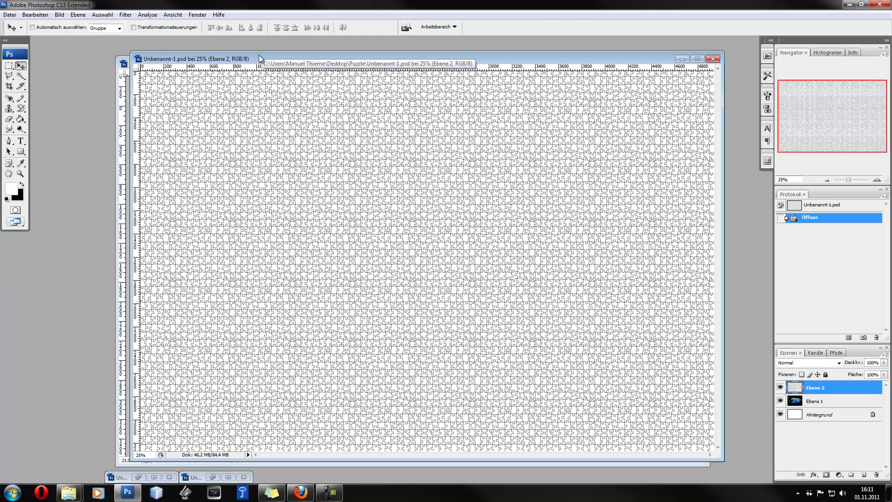
pyautogui.click(20, 75)
# With Benachbart off, select and delete all white pattern areas to reveal the photo.
pyautogui.click(145, 28)
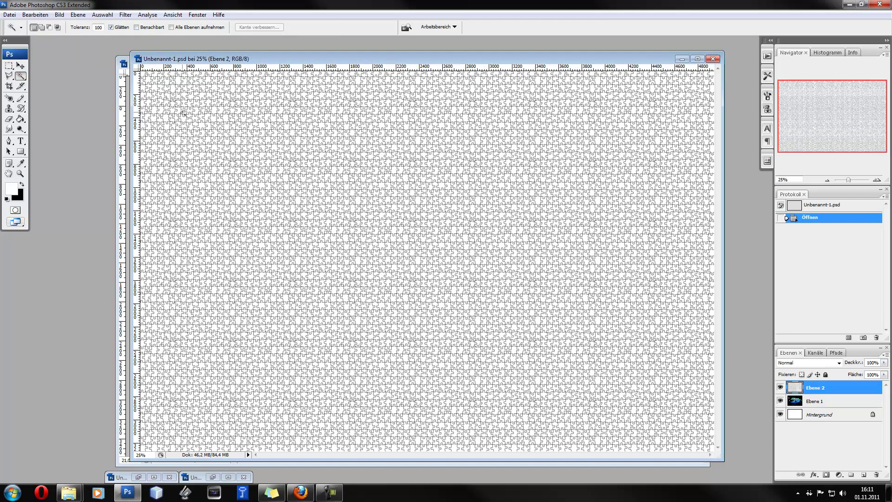
pyautogui.click(173, 103)
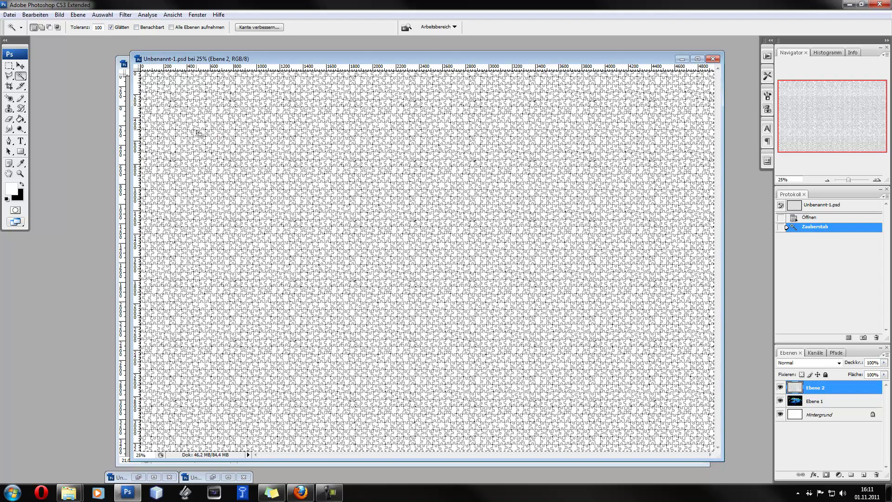
pyautogui.scroll(3, 202, 132)
pyautogui.hotkey('ctrl', 'd')
pyautogui.scroll(1, 221, 131)
pyautogui.click(270, 155)
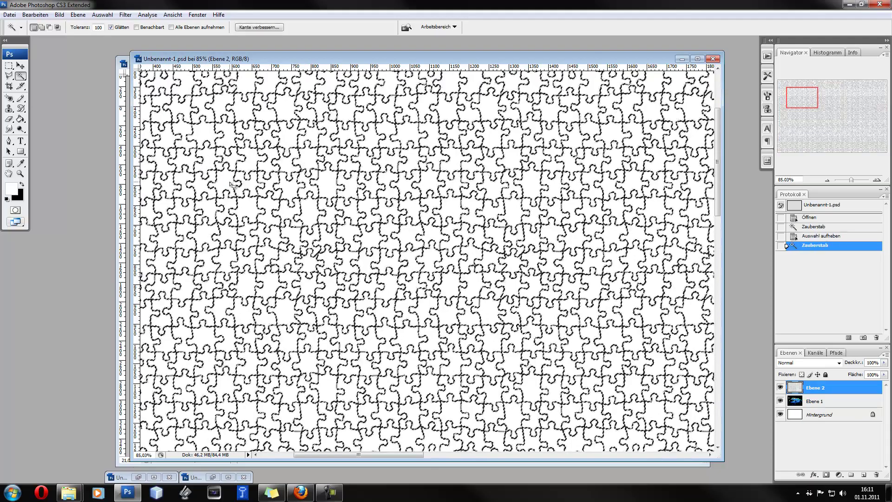
pyautogui.press('Delete')
pyautogui.scroll(-2, 380, 257)
pyautogui.scroll(-2, 380, 257)
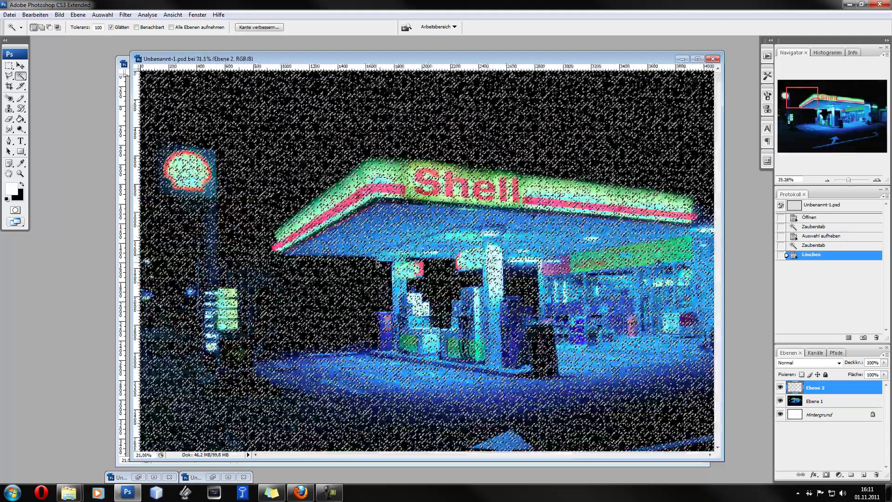
pyautogui.scroll(-2, 381, 258)
pyautogui.hotkey('ctrl', 'd')
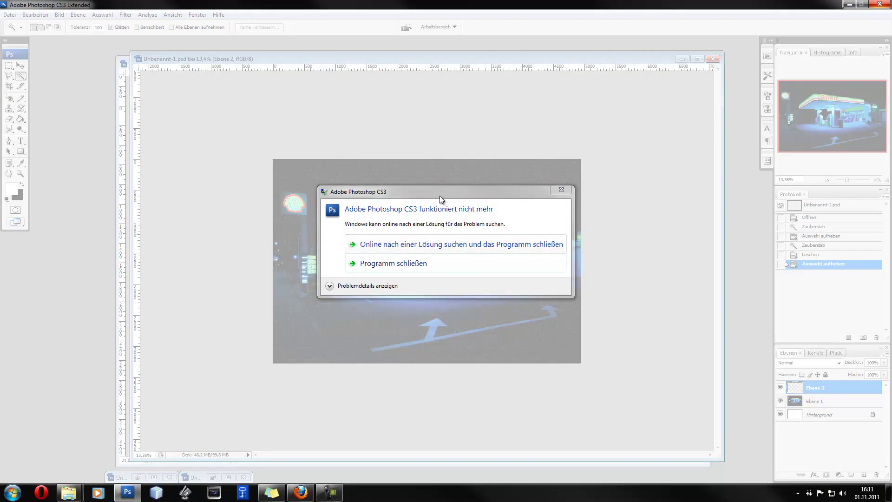
# Drag the 'funktioniert nicht mehr' crash notice to the bottom-right corner.
pyautogui.moveTo(439, 196); pyautogui.dragTo(758, 351)
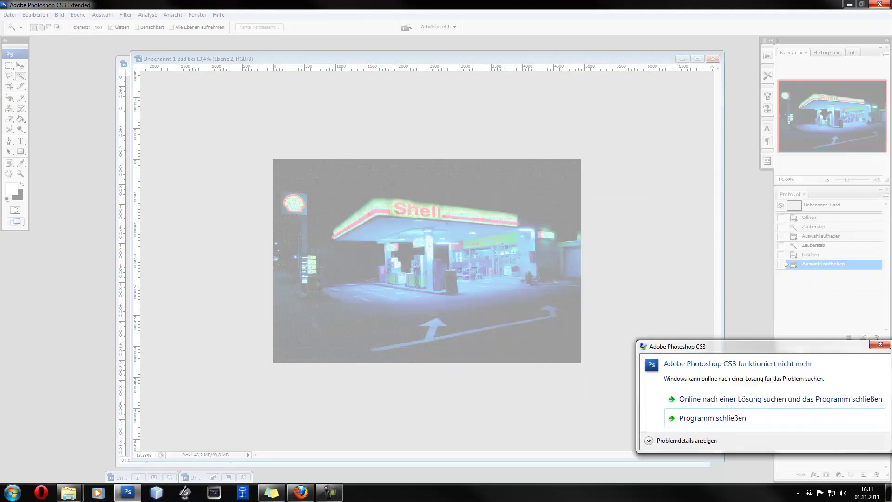